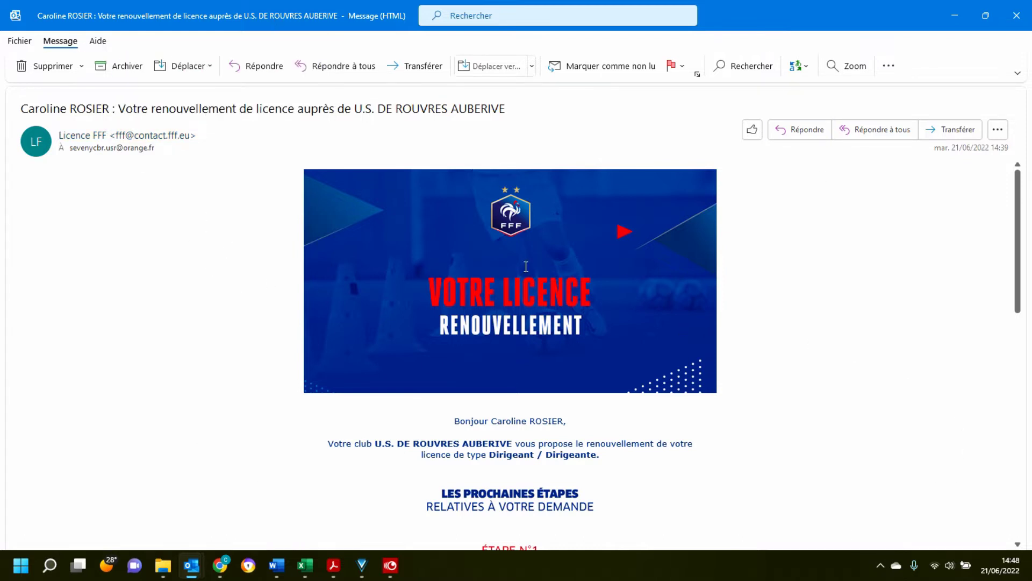
- Read the licence renewal e-mail, highlighting the proposed licence type and the medical certificate condition for occasional refereeing
left_click_drag(618, 454, 434, 456)
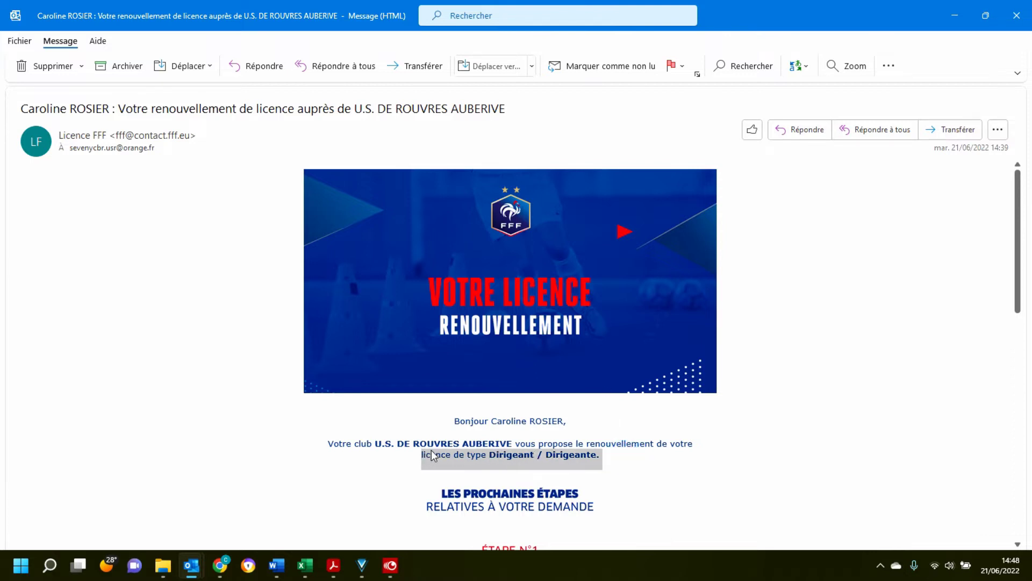
left_click(372, 409)
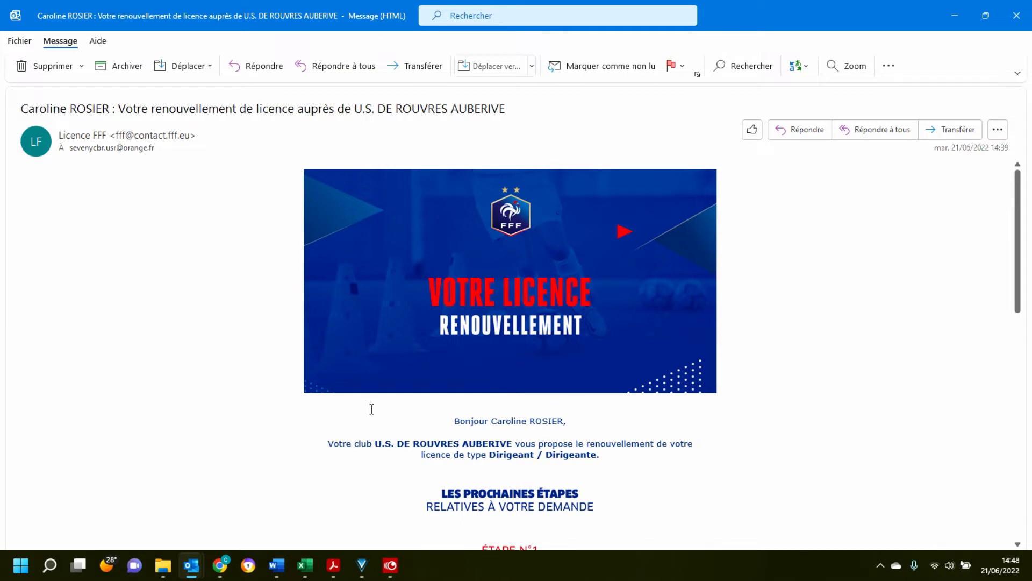
scroll(371, 409, "down", 5)
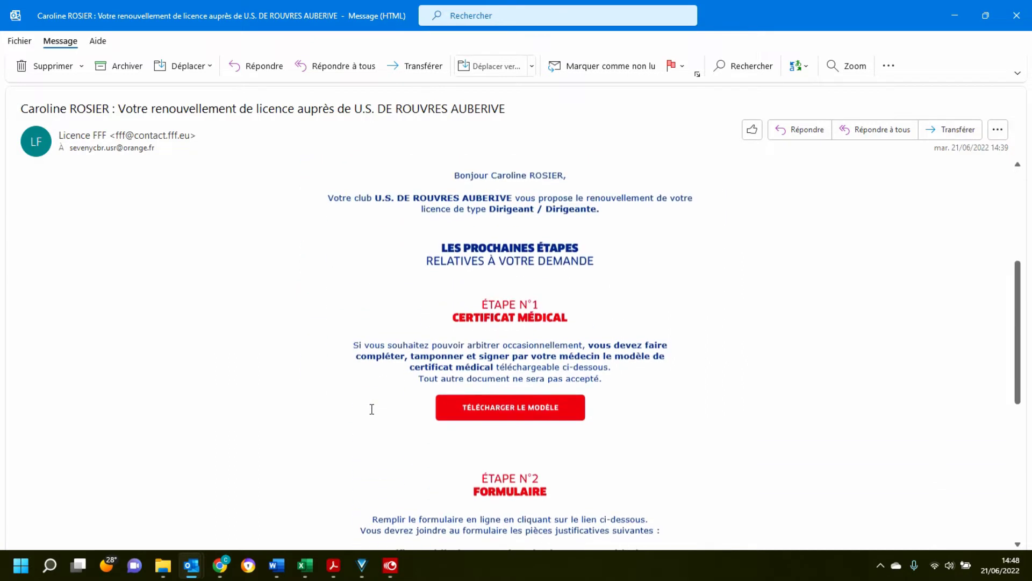
scroll(371, 409, "down", 2)
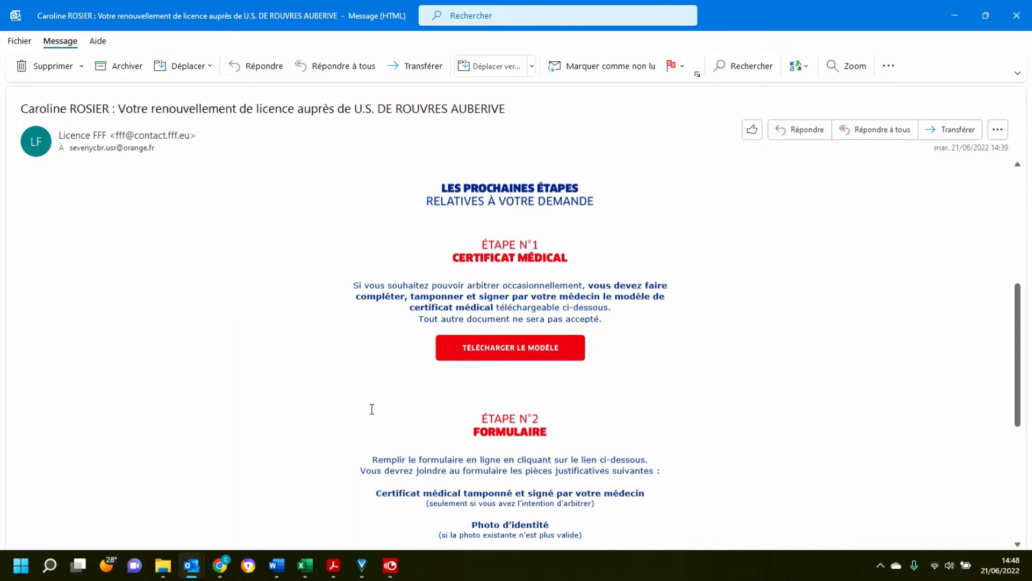
scroll(372, 409, "up", 1)
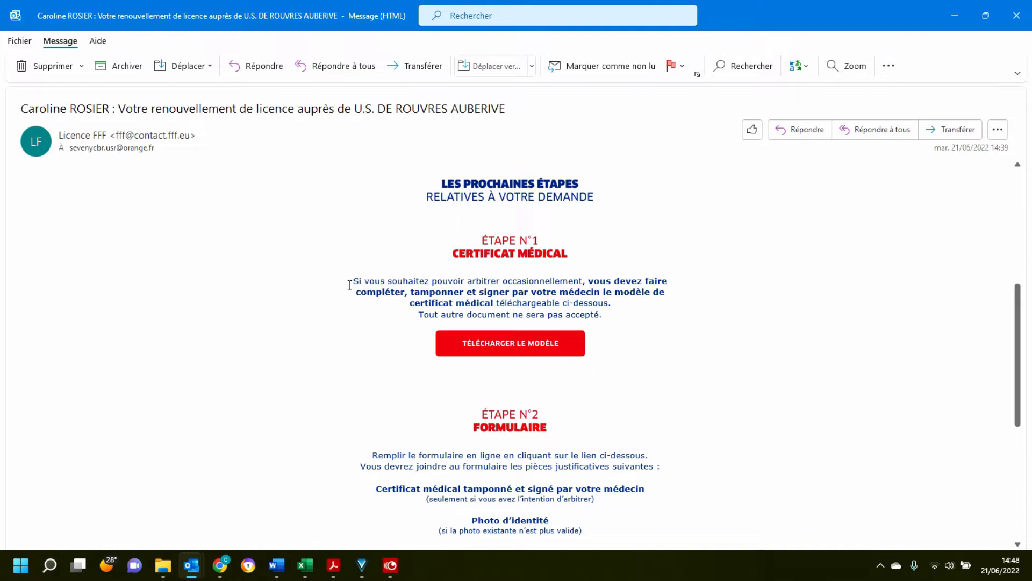
left_click_drag(350, 280, 551, 281)
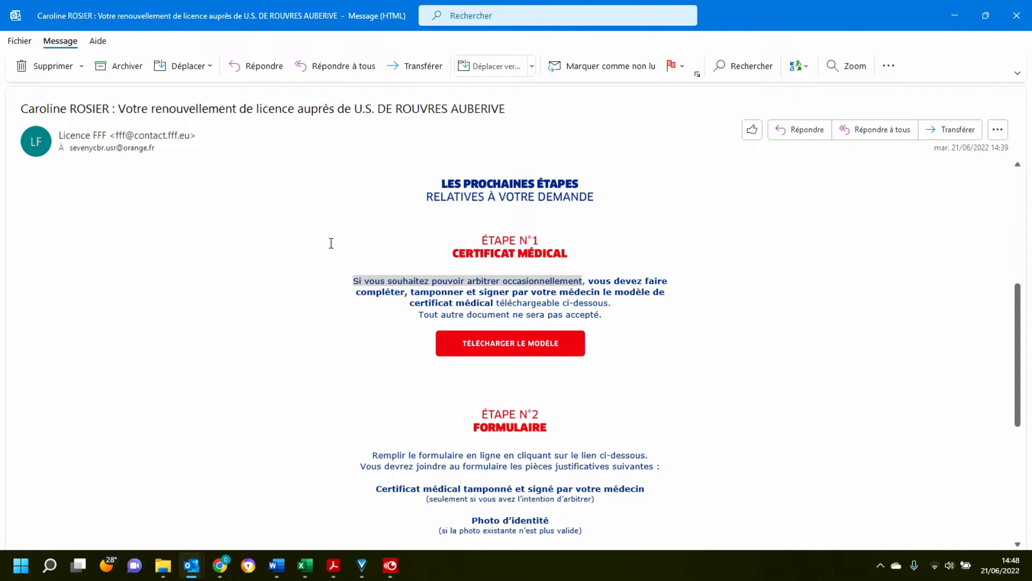
- Switch to the 2022 - 2023 online licence request e-mail and read its medical authorisations section
left_click(194, 565)
left_click(241, 495)
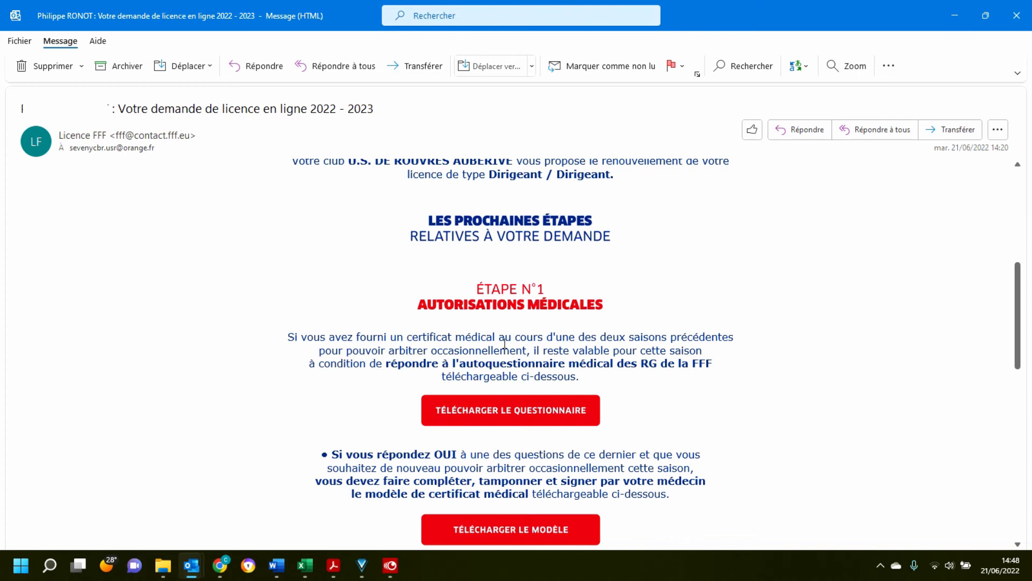
scroll(696, 318, "down", 1)
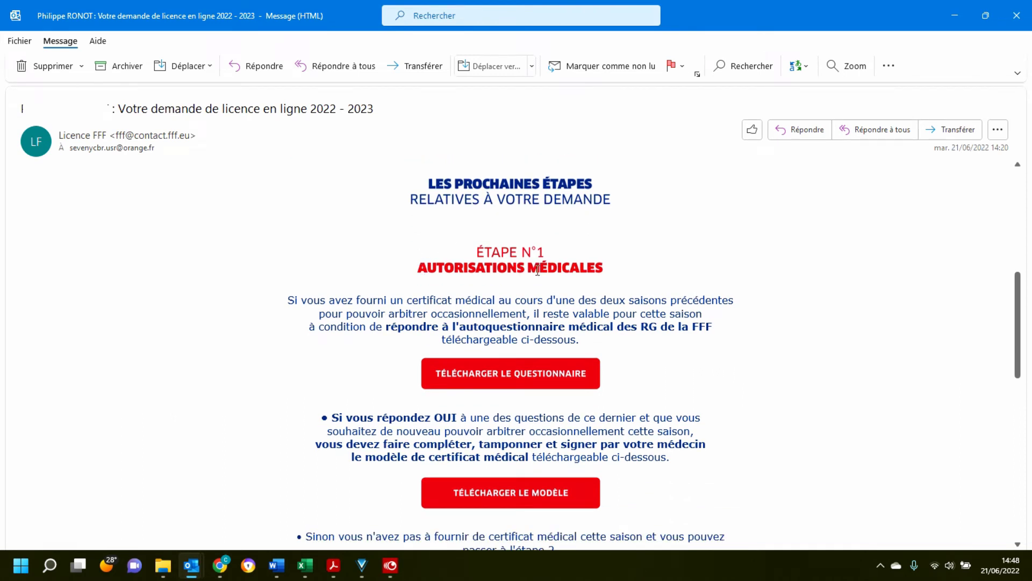
scroll(622, 268, "down", 3)
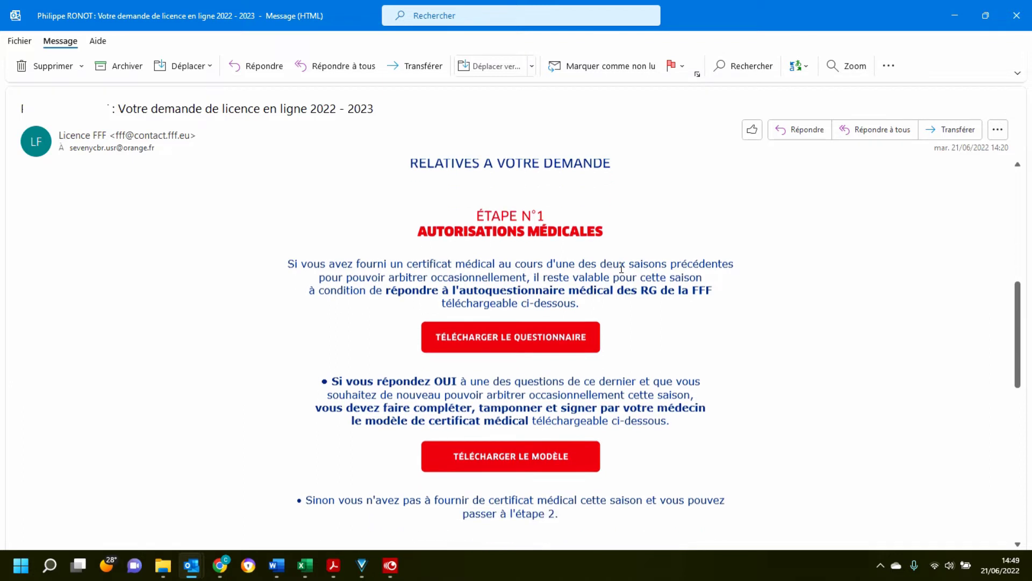
scroll(621, 268, "up", 1)
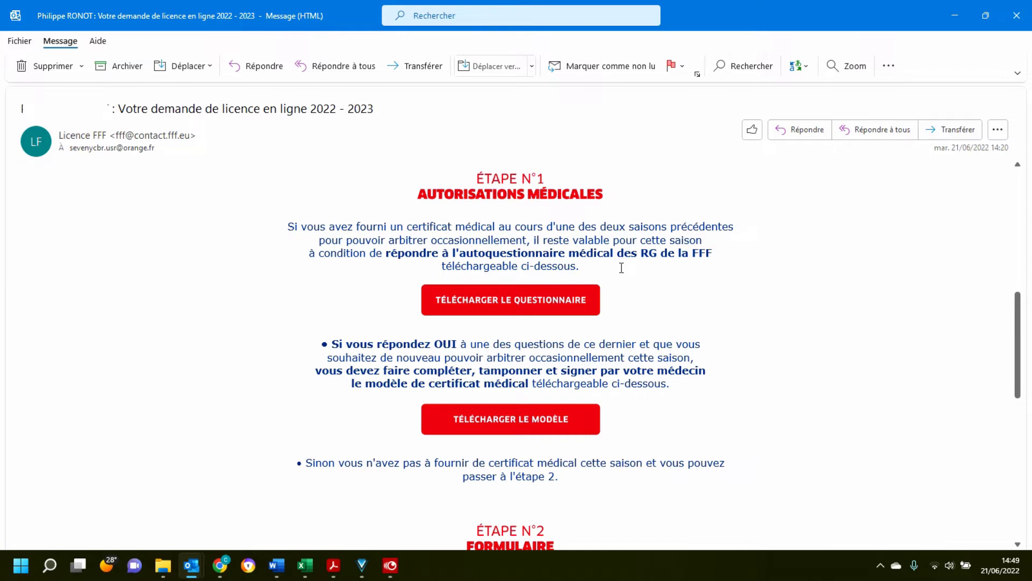
- Return to the U.S. DE ROUVRES AUBERIVE renewal e-mail and open the online form from its Étape n°2 section
mouse_move(191, 565)
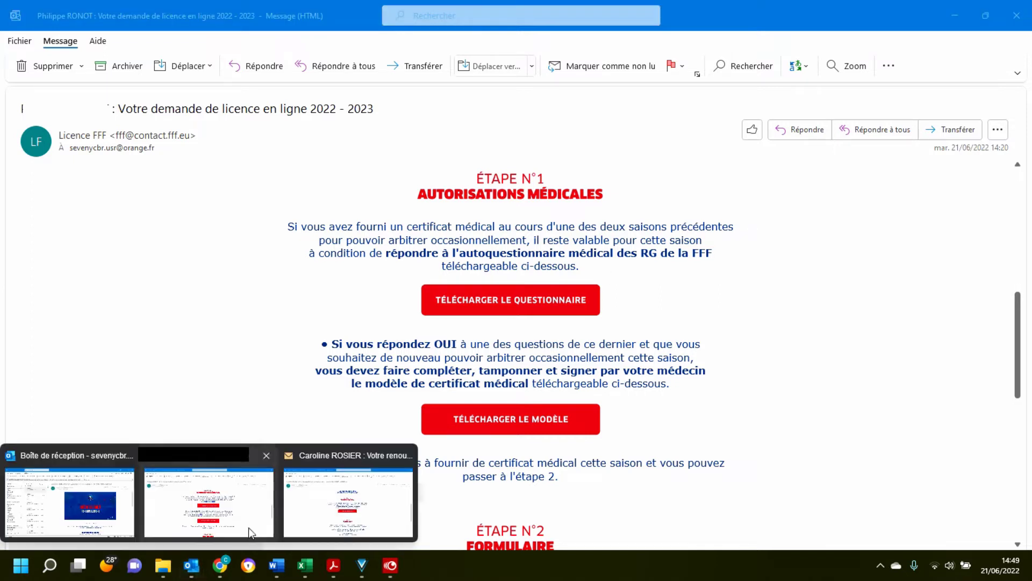
left_click(347, 499)
scroll(424, 404, "down", 3)
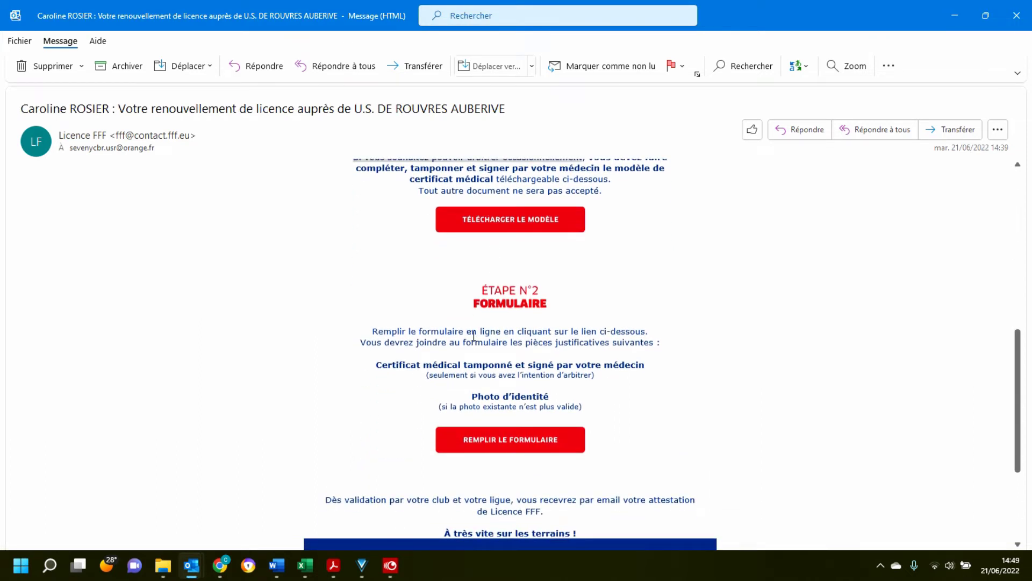
left_click(493, 440)
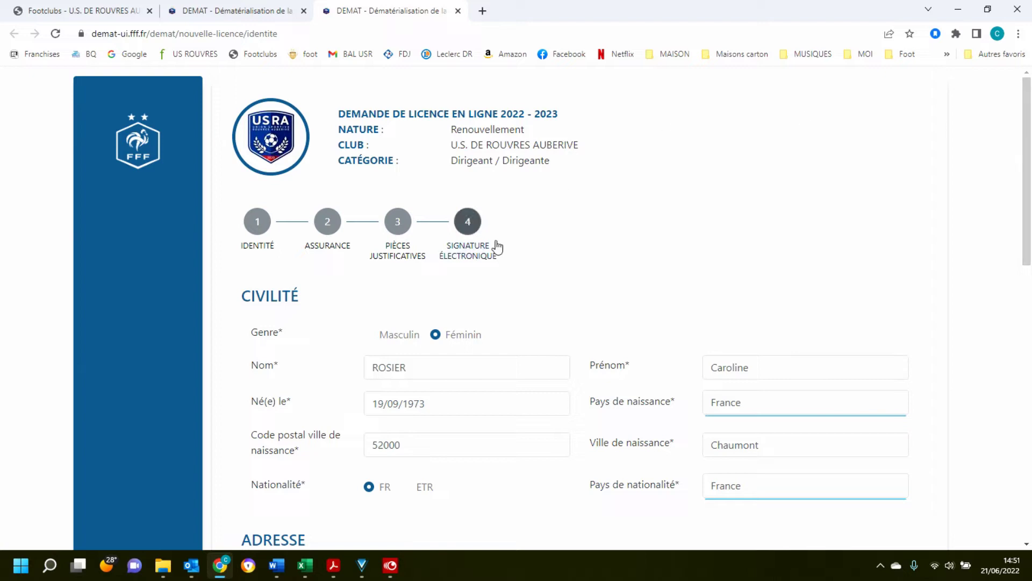
- Review the civil status, address, contact and authorisation details on the identity page and continue to the insurance page
scroll(594, 255, "down", 3)
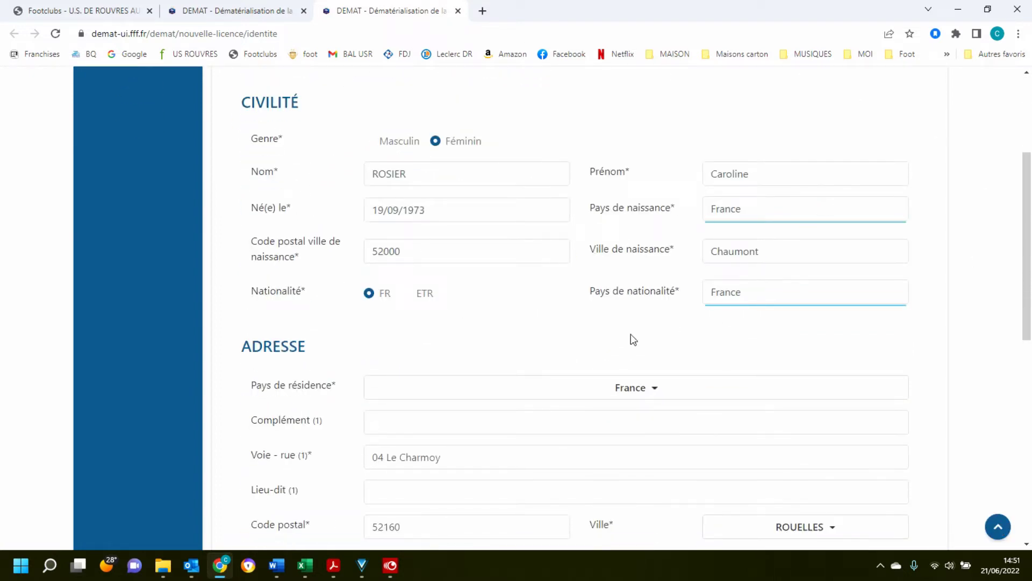
scroll(594, 255, "down", 1)
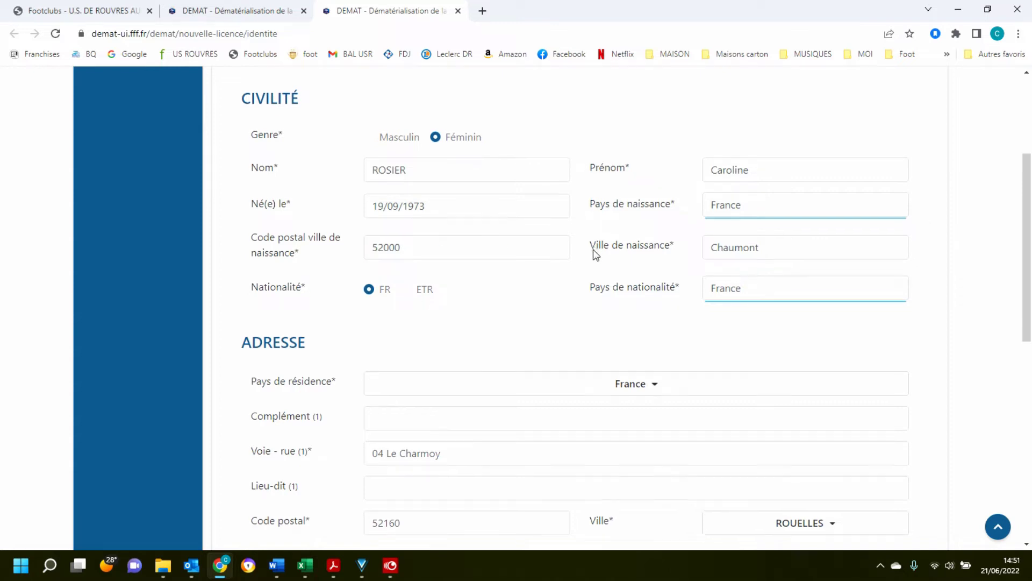
scroll(593, 253, "down", 3)
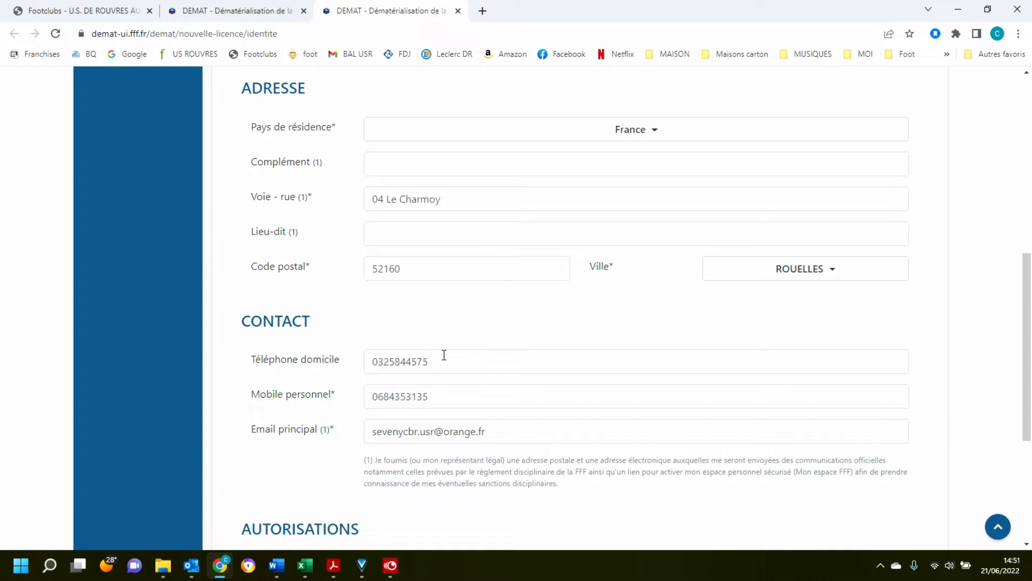
scroll(442, 357, "down", 1)
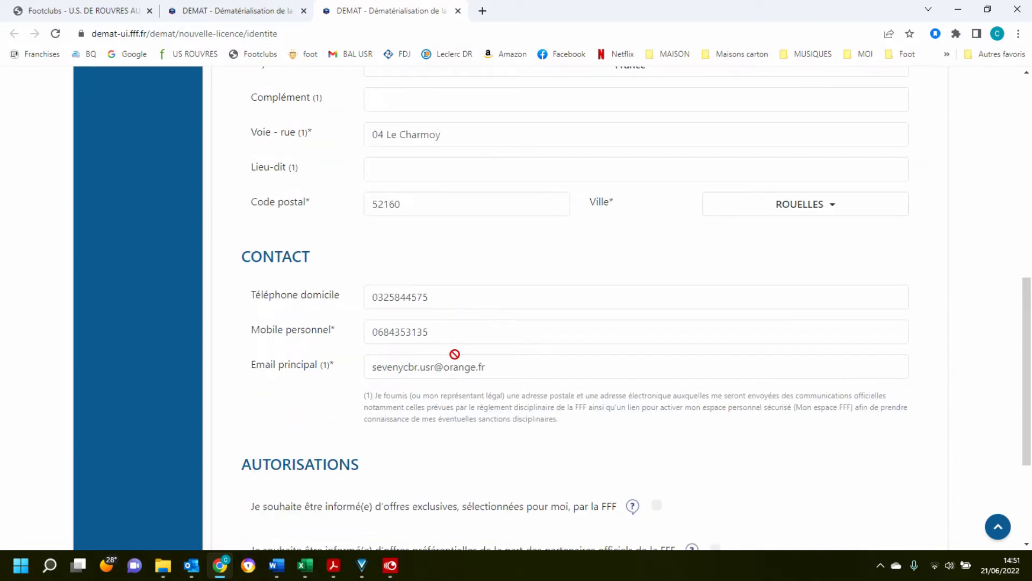
scroll(454, 355, "down", 1)
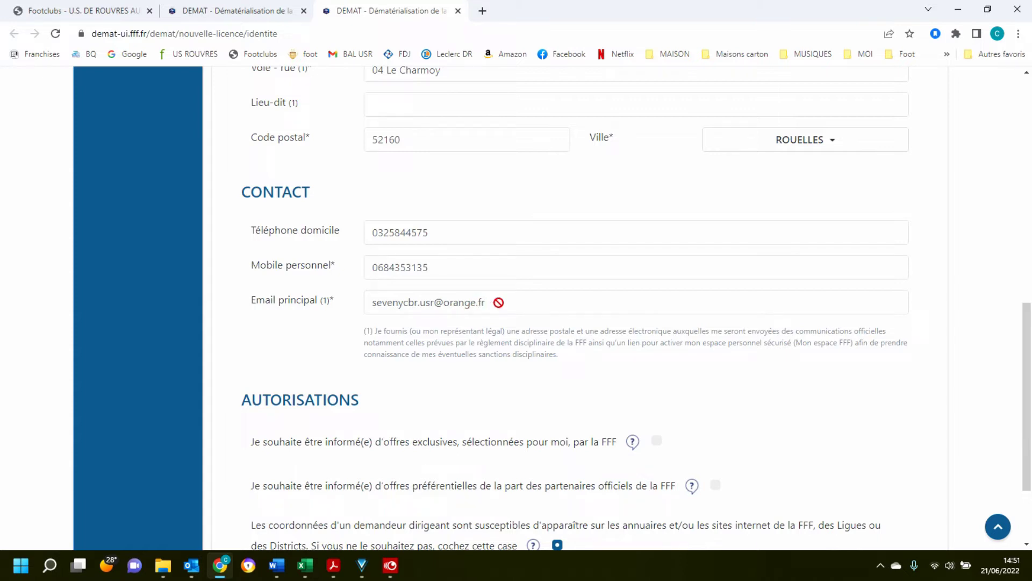
scroll(499, 302, "down", 2)
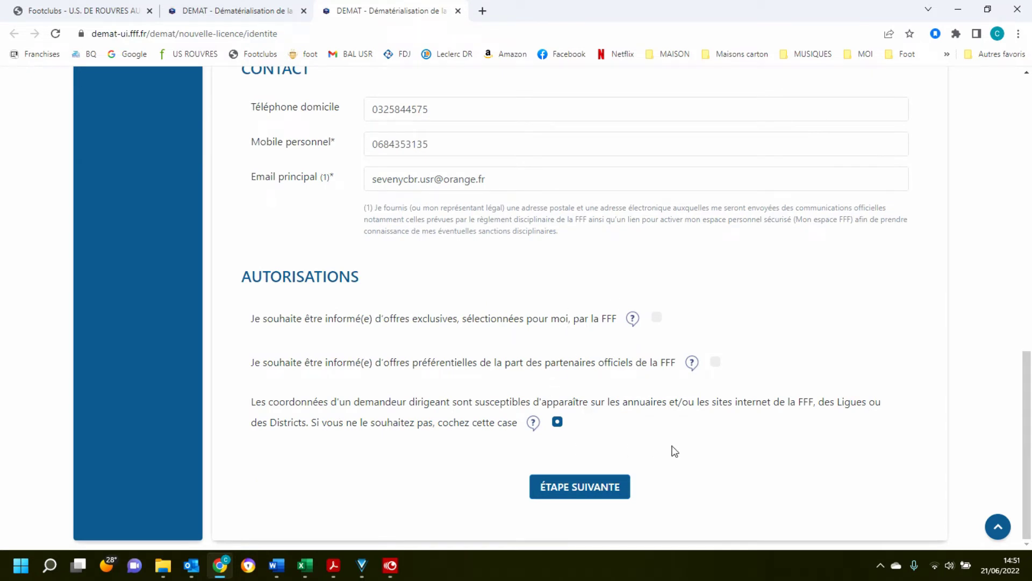
left_click(574, 492)
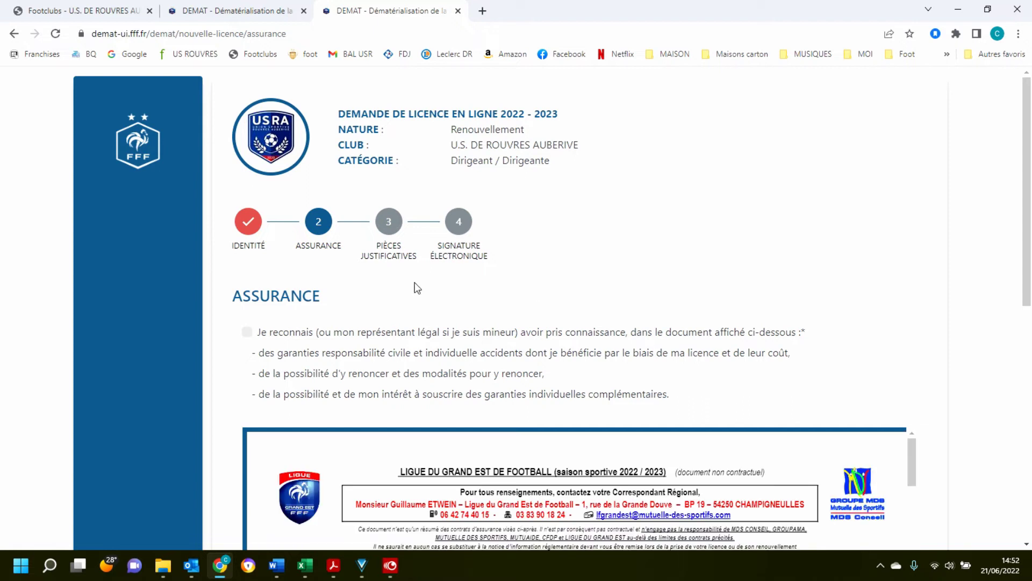
- Acknowledge having read the insurance information and go through the whole insurance document to its end
left_click(245, 334)
scroll(702, 460, "down", 5)
scroll(926, 310, "down", 3)
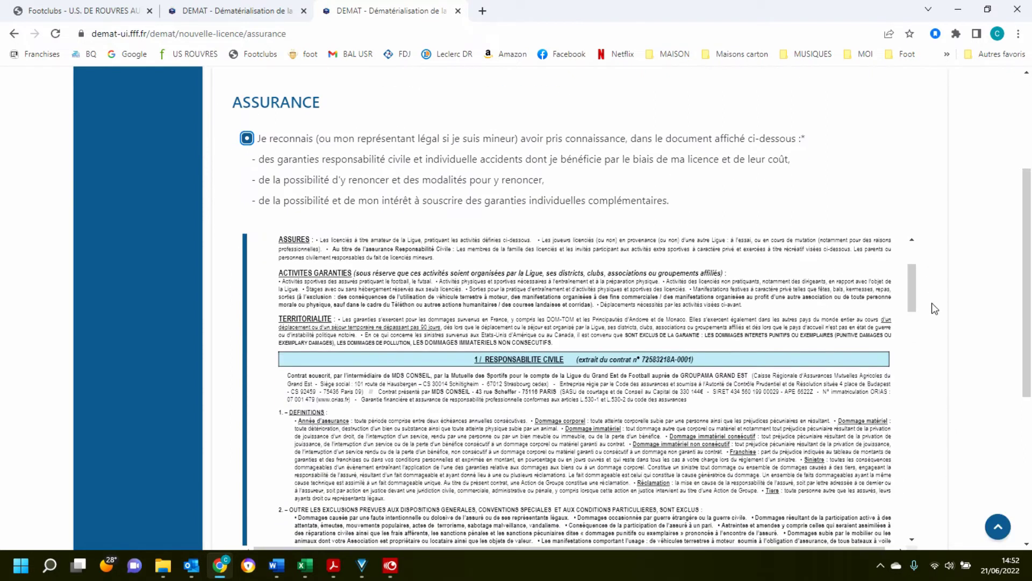
scroll(684, 319, "down", 5)
scroll(683, 319, "down", 6)
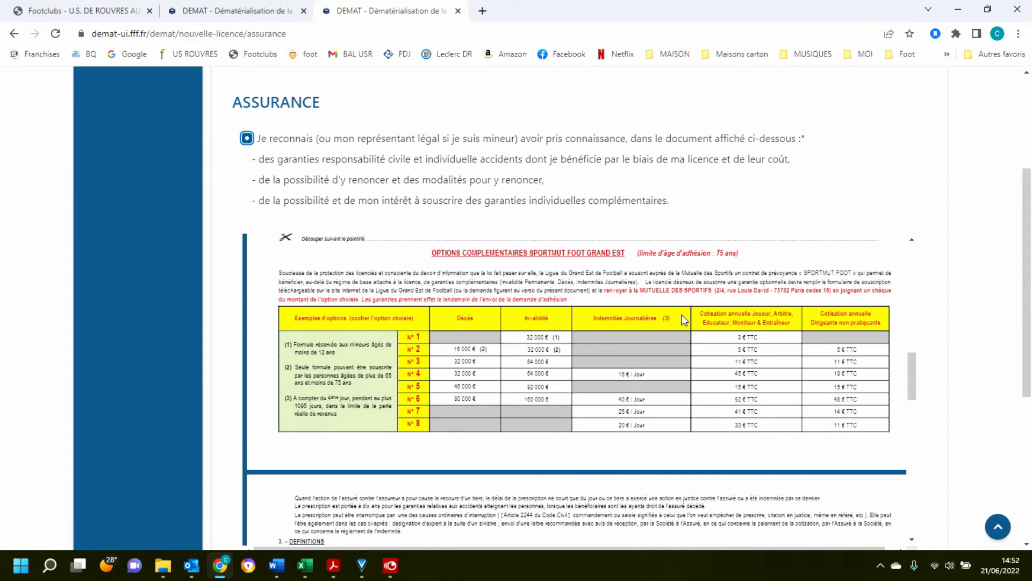
scroll(684, 319, "down", 8)
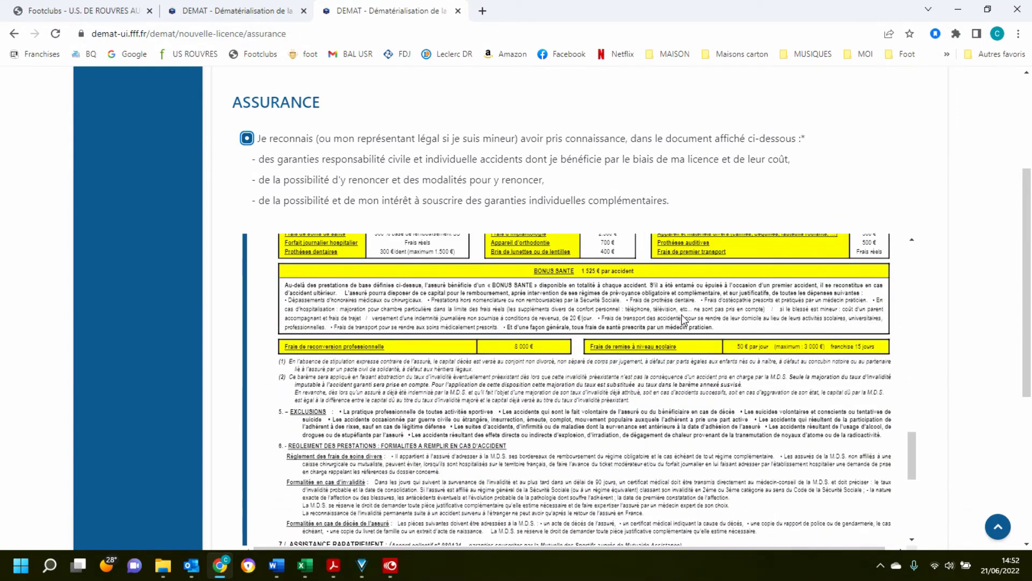
scroll(683, 319, "down", 8)
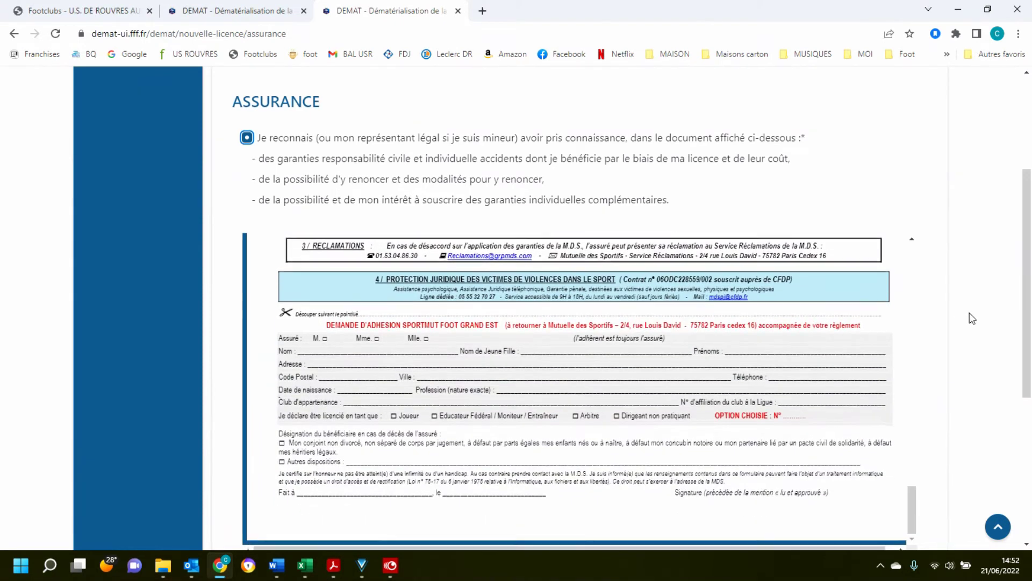
- Try the option to subscribe to the complementary guarantees and look over the SPORTMUT FOOT GRAND EST membership request form
scroll(969, 314, "down", 5)
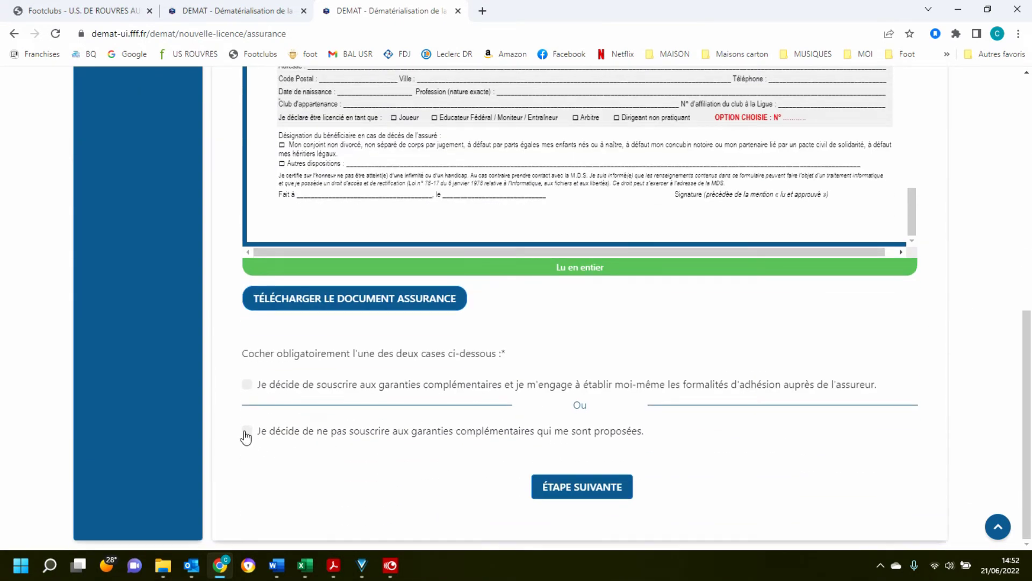
left_click(245, 431)
left_click(247, 385)
scroll(378, 217, "up", 1)
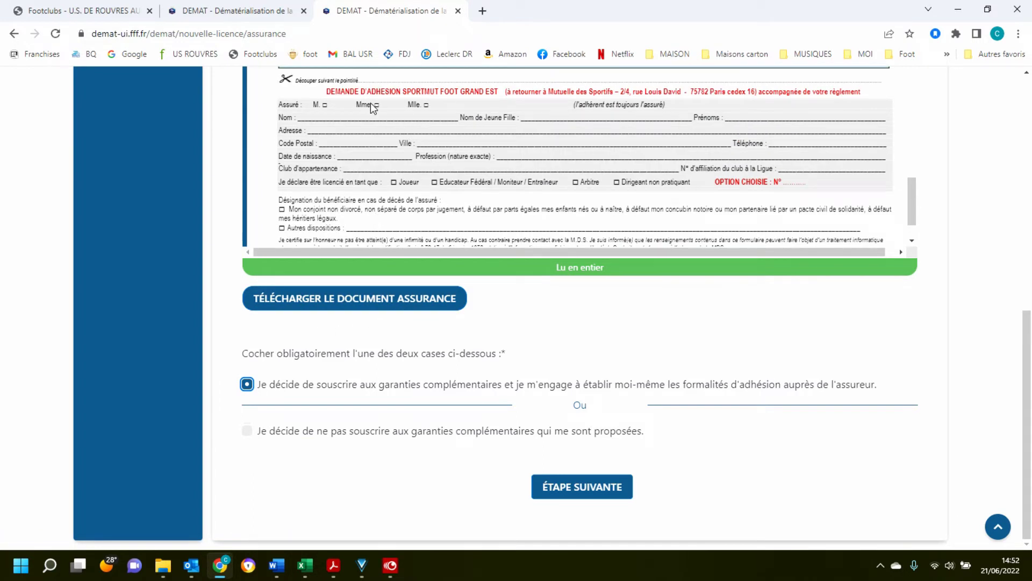
scroll(451, 184, "up", 1)
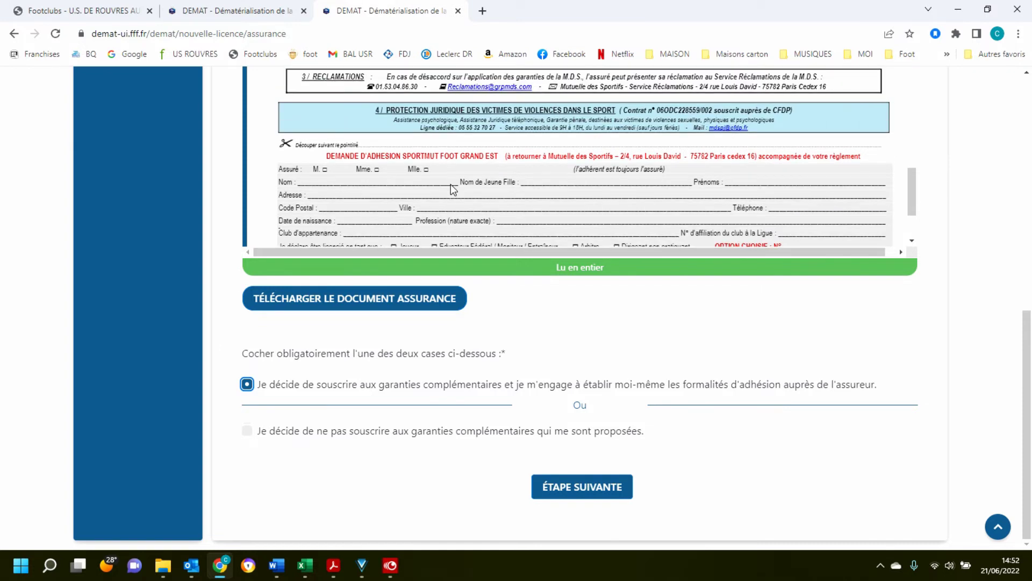
scroll(451, 184, "down", 2)
scroll(451, 184, "up", 2)
scroll(544, 189, "down", 2)
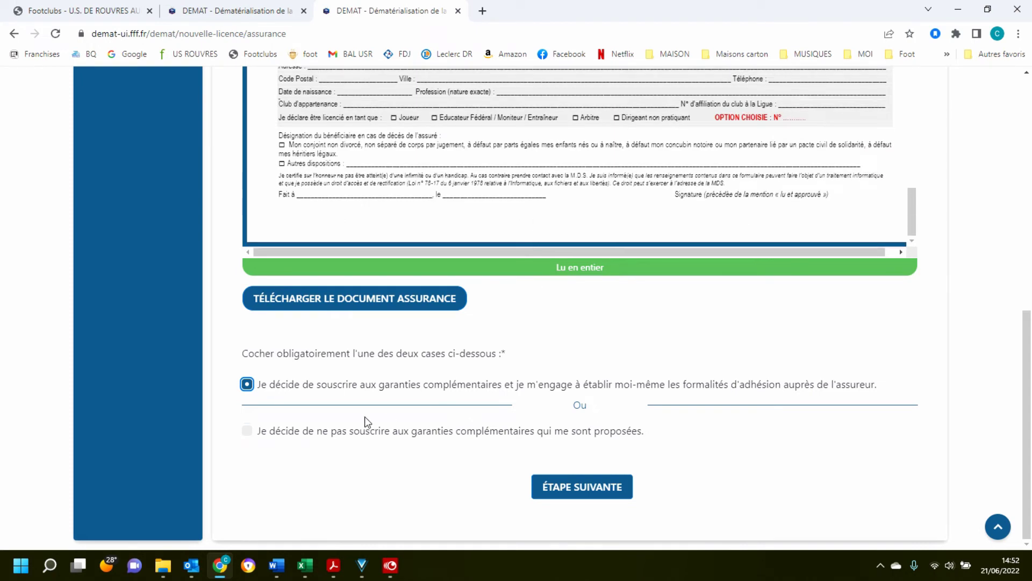
- Decline the complementary guarantees, and on the supporting documents page answer Oui to the occasional refereeing question
left_click(248, 432)
left_click(565, 490)
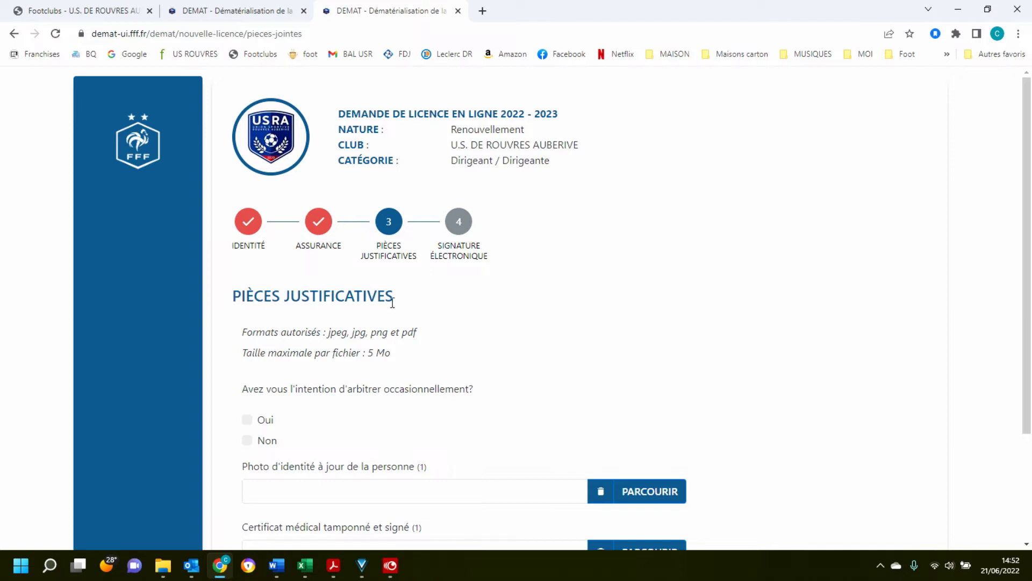
scroll(419, 318, "down", 3)
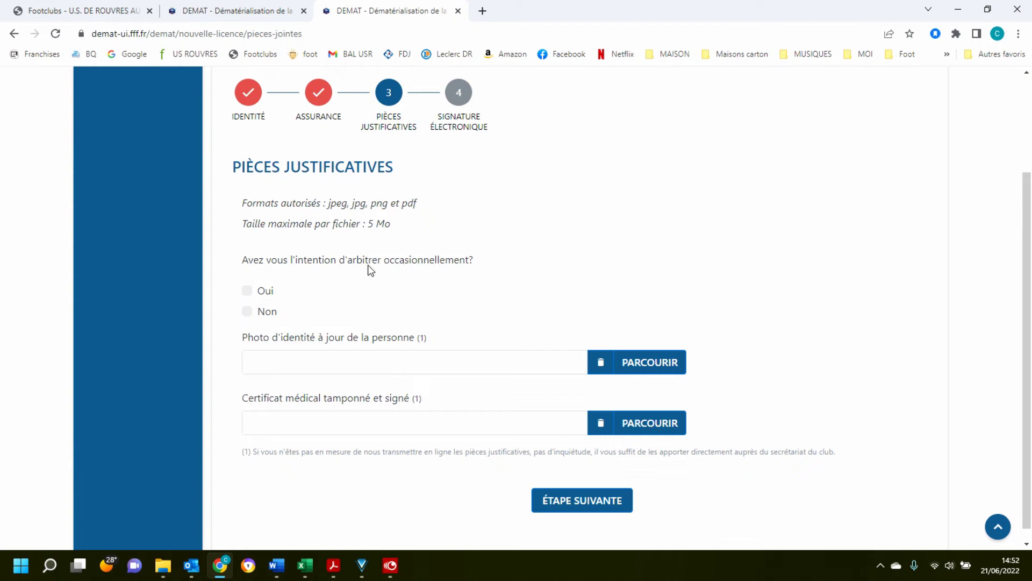
left_click(249, 291)
- Open the medical certificate template from the renewal e-mail in Outlook and look through the 2022/2023 certificate PDF
left_click(195, 566)
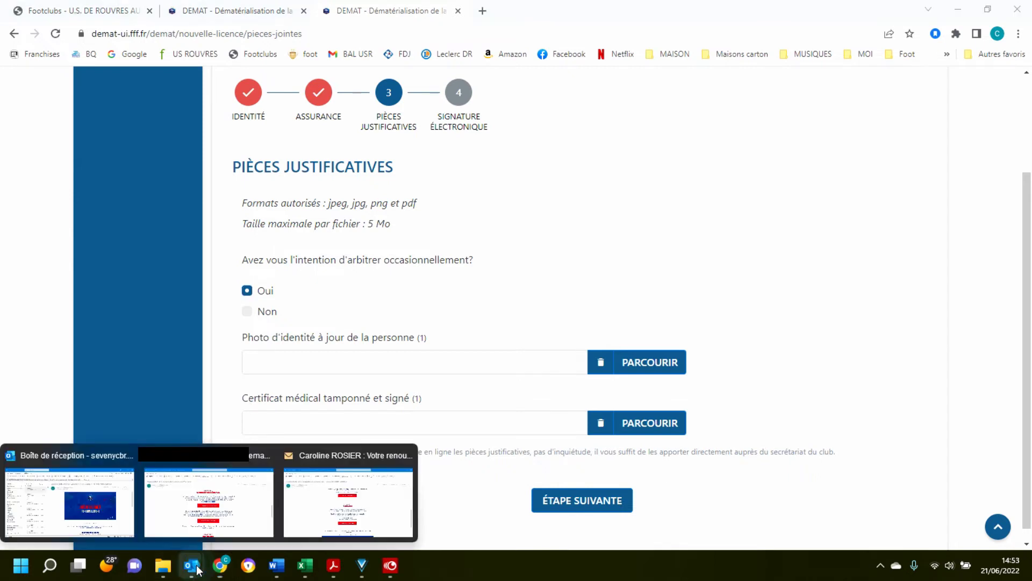
left_click(369, 513)
scroll(591, 296, "up", 2)
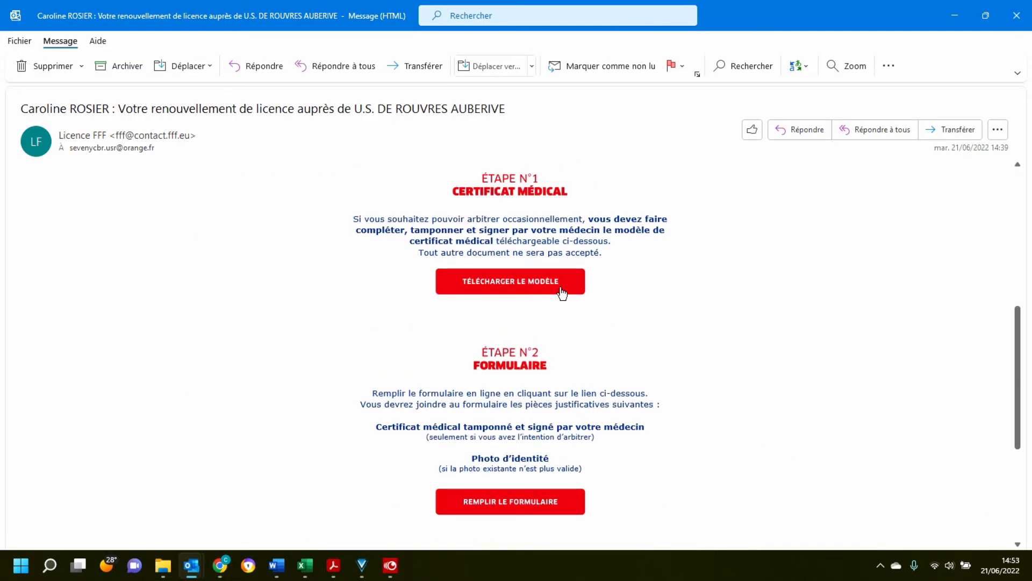
left_click(557, 281)
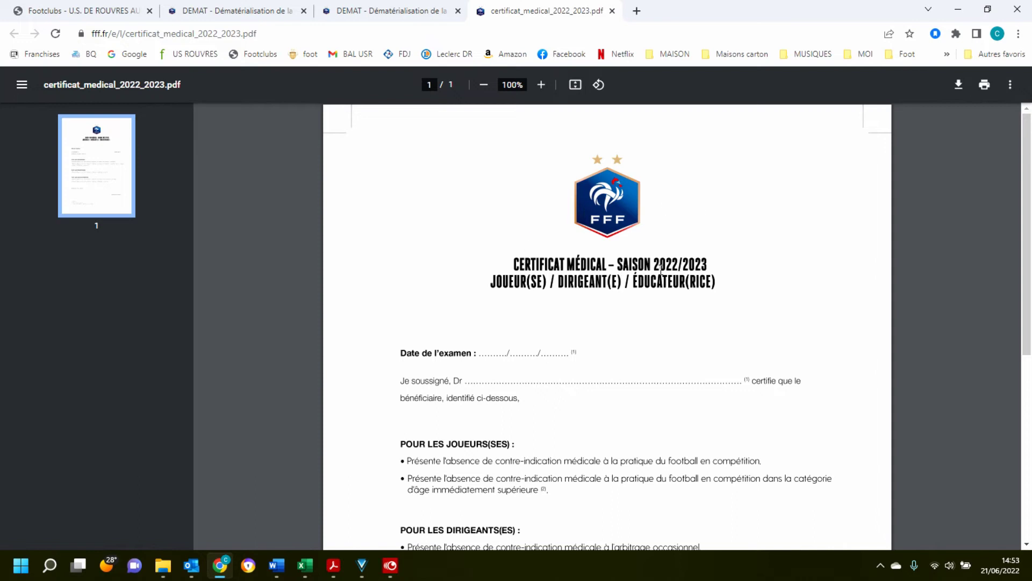
scroll(711, 265, "down", 6)
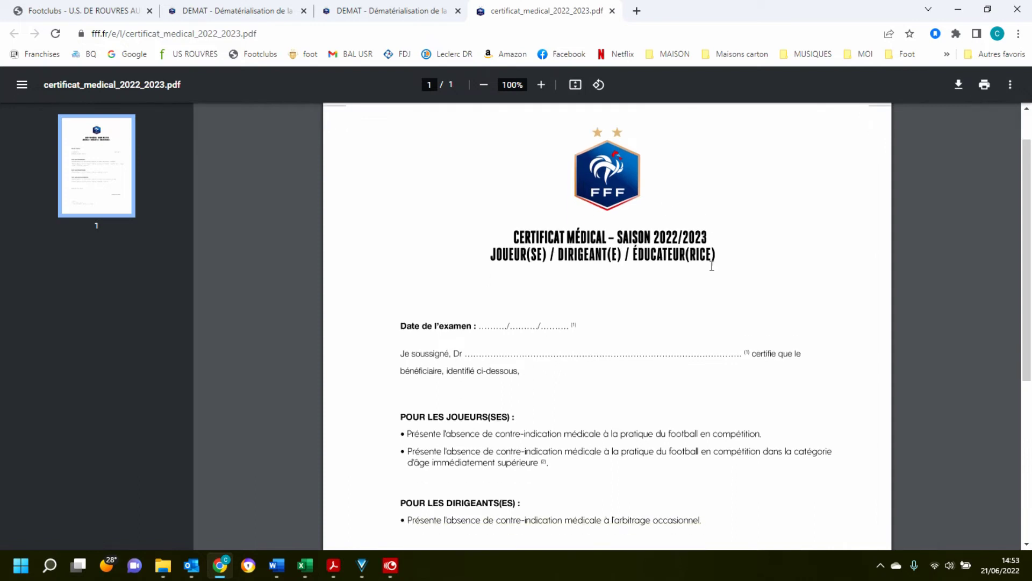
scroll(711, 265, "up", 5)
scroll(711, 266, "up", 2)
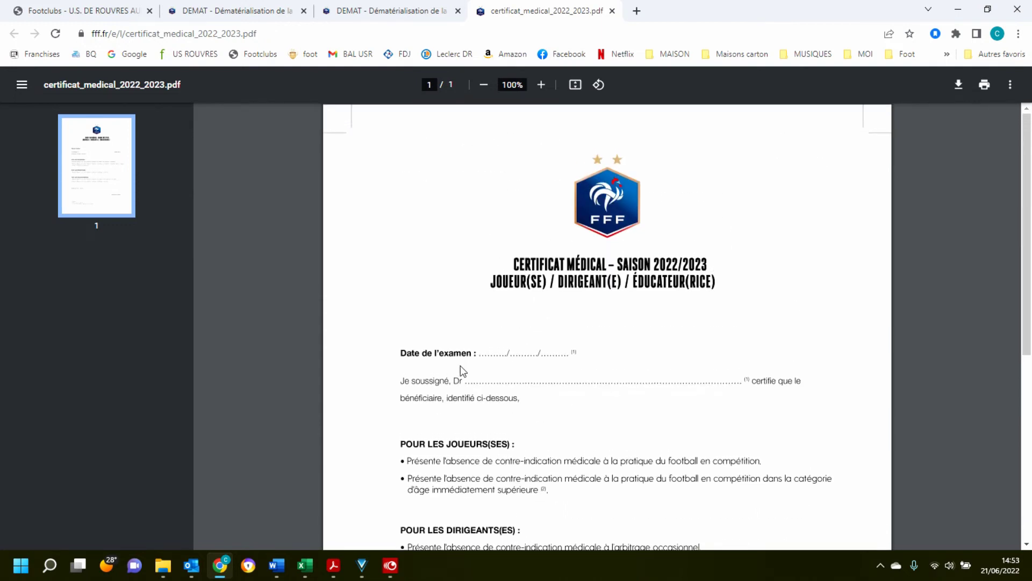
- Review the sections of the 2022/2023 medical certificate and check the certificate and form instructions in the renewal e-mail
scroll(557, 366, "down", 3)
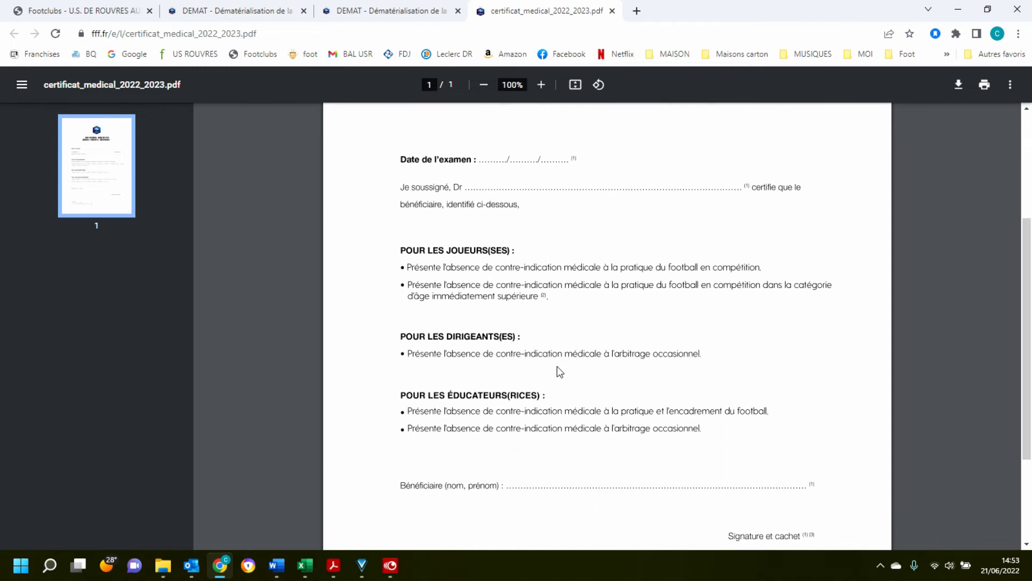
scroll(557, 366, "up", 2)
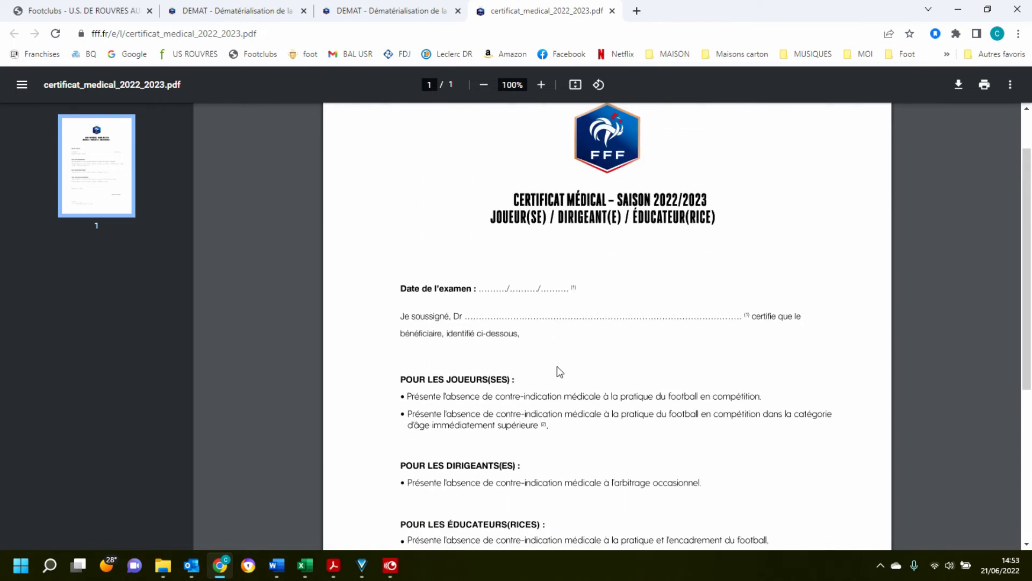
left_click(221, 568)
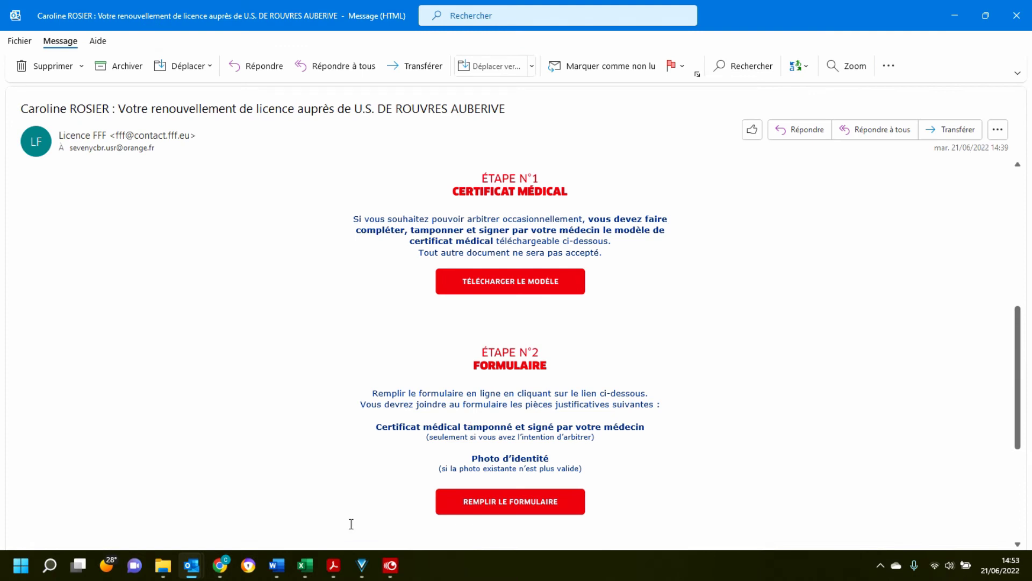
left_click(220, 565)
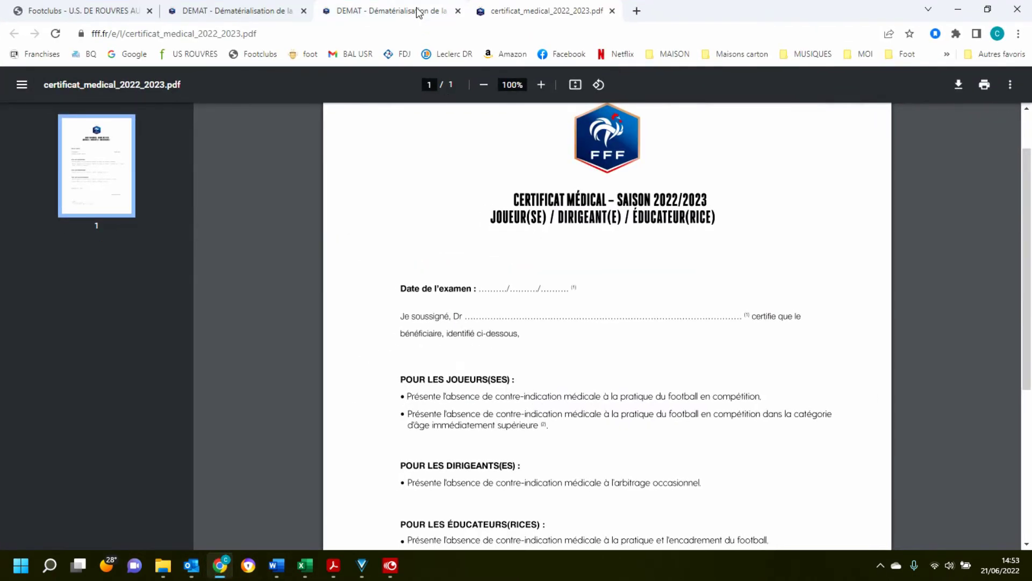
- Return to the renewal form and try answering Non to the occasional refereeing question, checking which supporting documents are requested
left_click(420, 16)
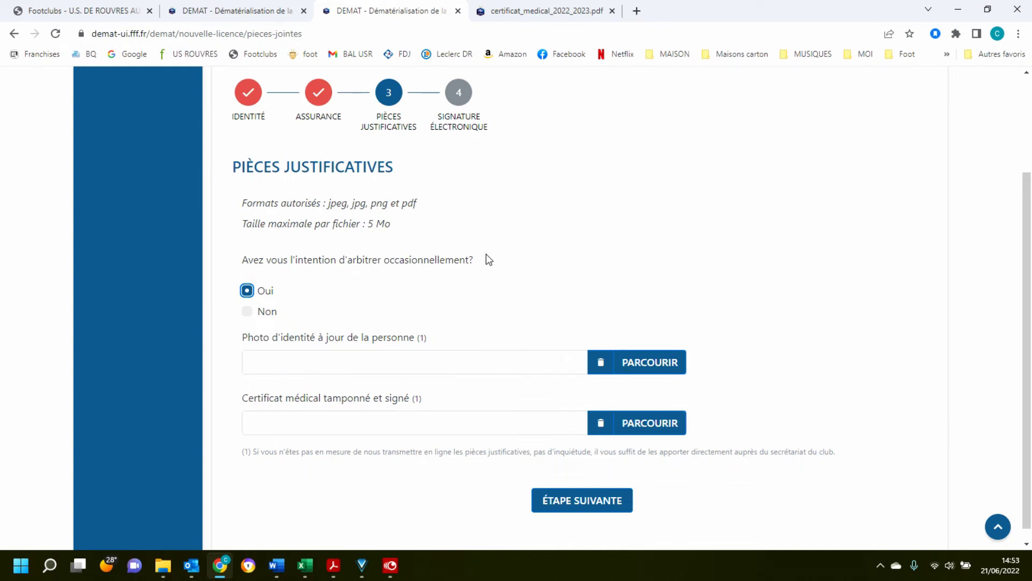
left_click(249, 312)
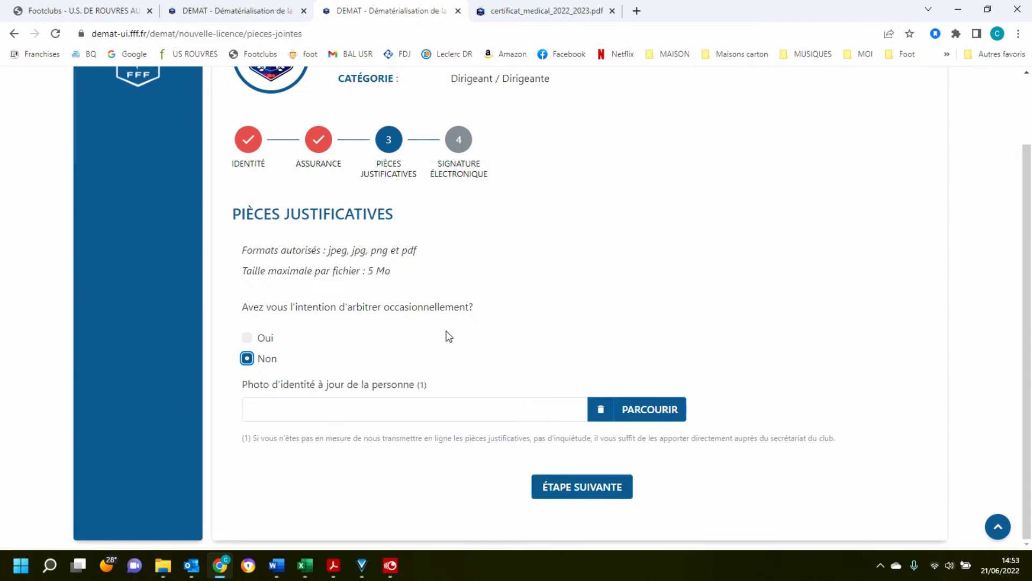
scroll(449, 336, "up", 1)
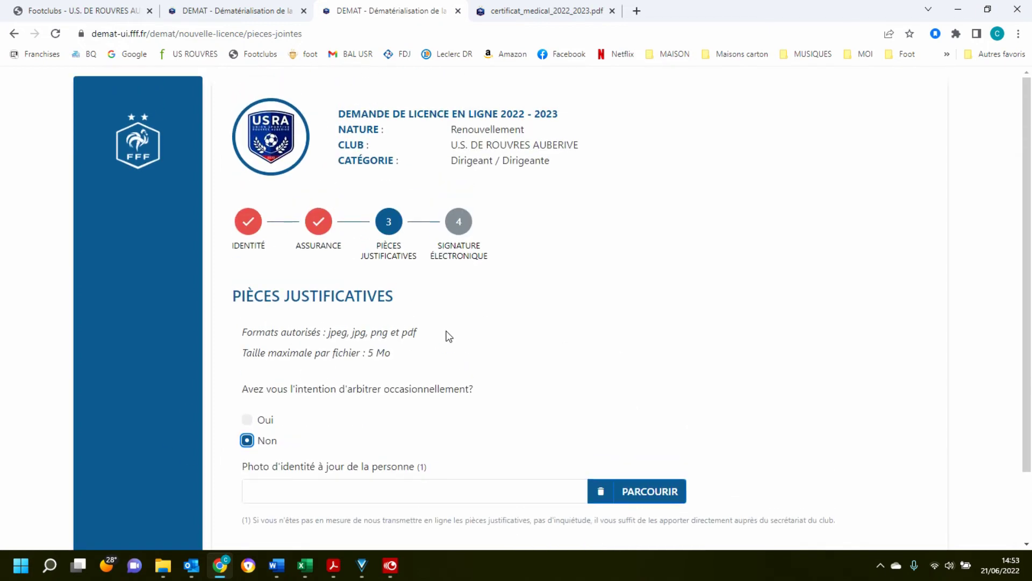
scroll(449, 336, "down", 1)
scroll(449, 336, "up", 1)
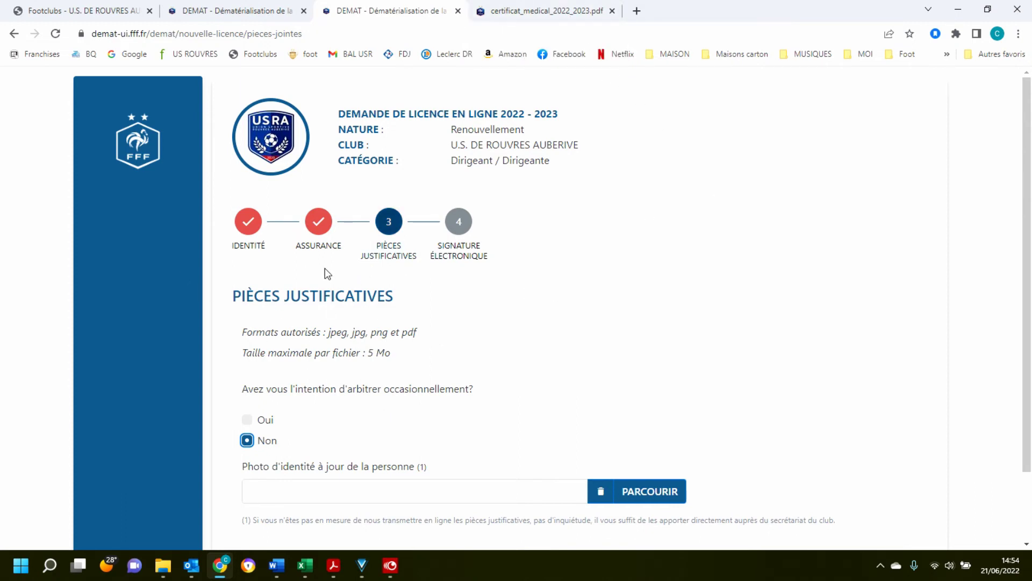
- Examine the certificate validity conditions and health questionnaire options on the supporting documents page of the other official's renewal form
left_click(528, 12)
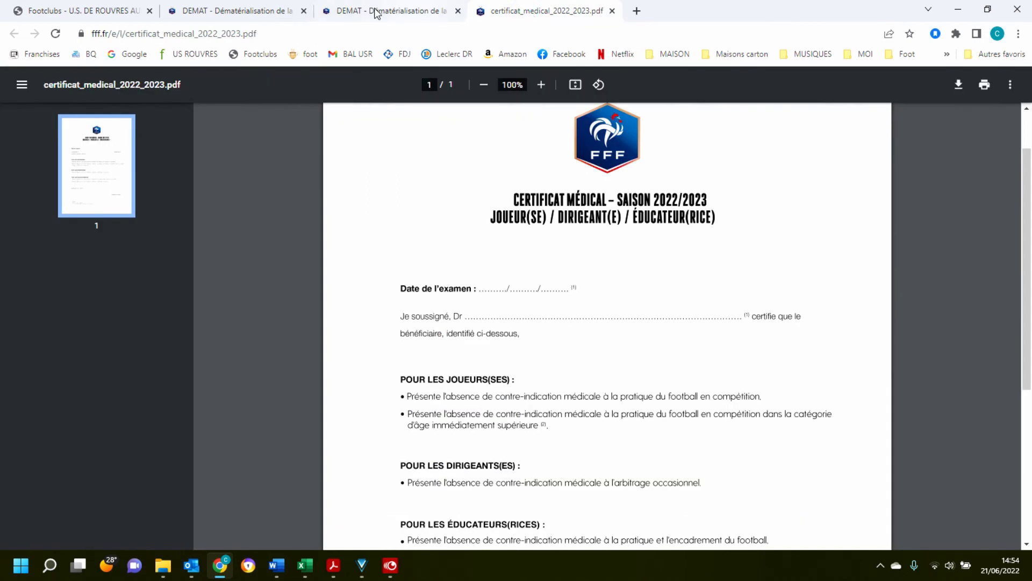
left_click(211, 11)
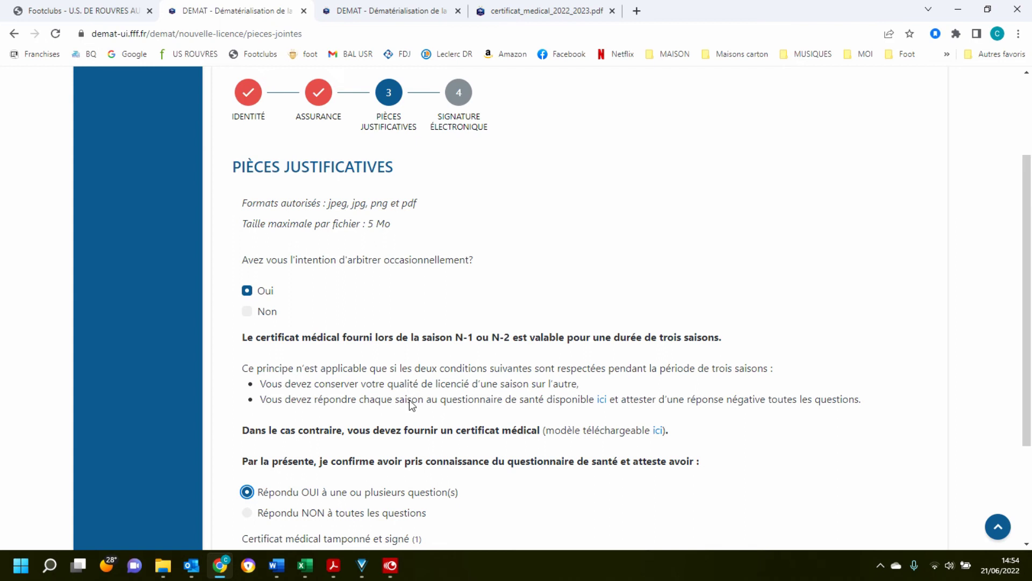
scroll(409, 399, "down", 3)
scroll(408, 399, "up", 3)
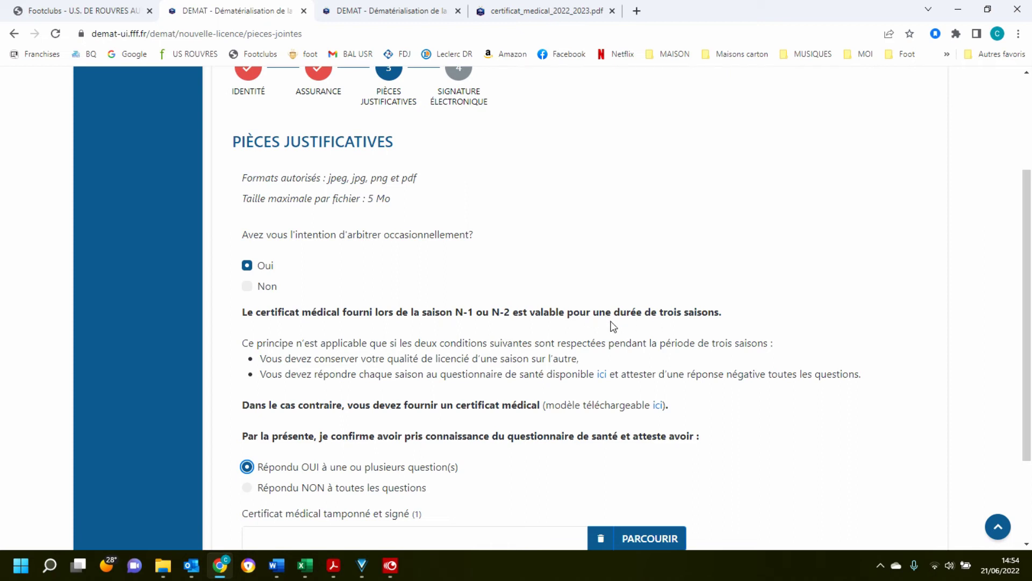
scroll(602, 328, "down", 1)
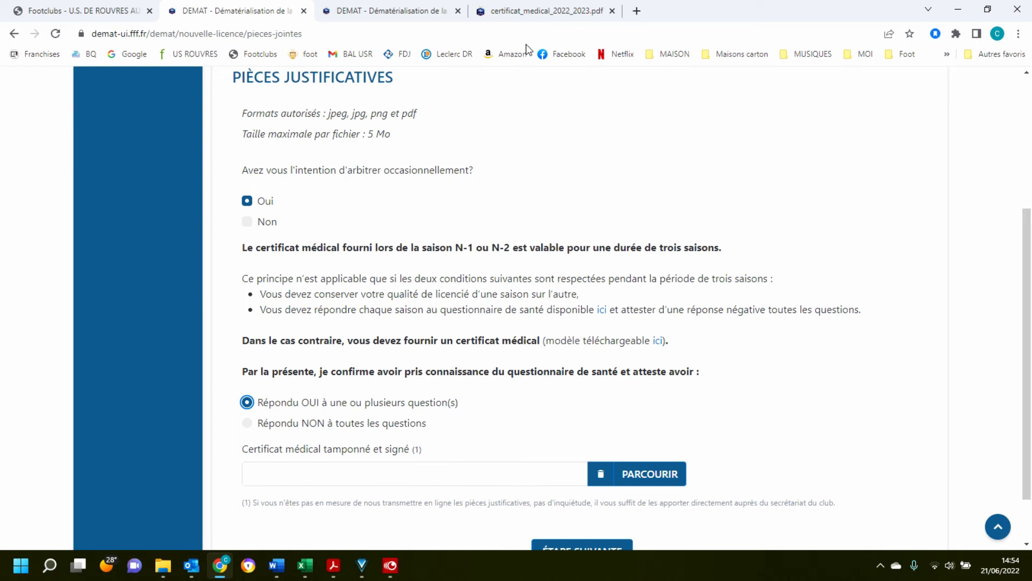
- Switch to the other official's licence e-mail in Outlook and review the medical authorisations step with its questionnaire and certificate template
left_click(540, 11)
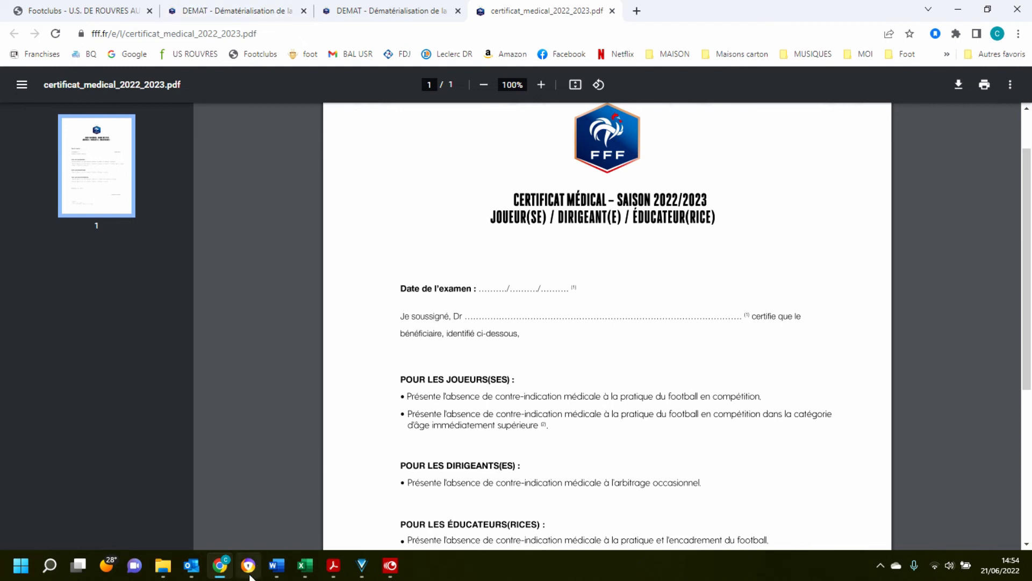
left_click(198, 569)
left_click(203, 504)
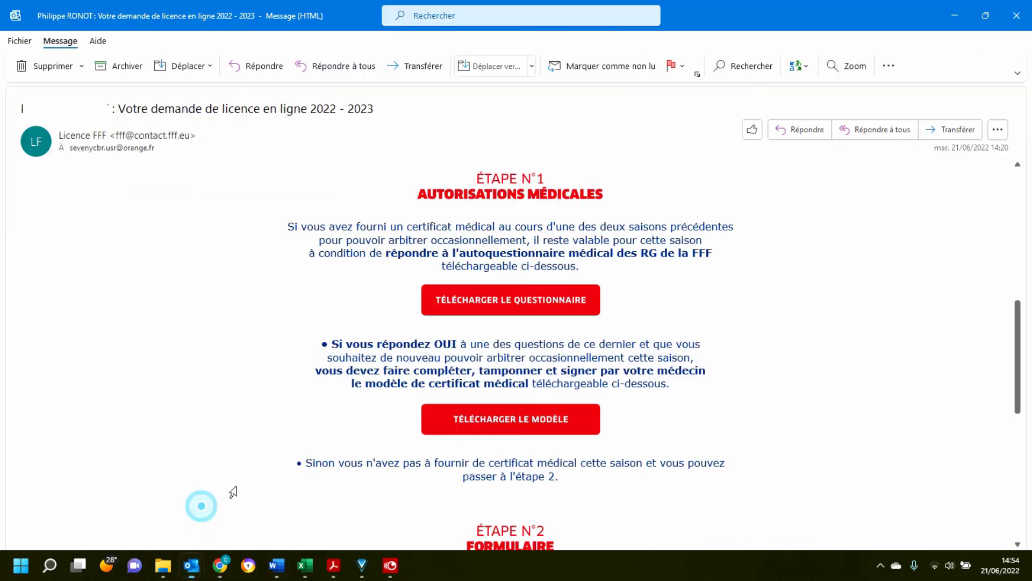
left_click(517, 423)
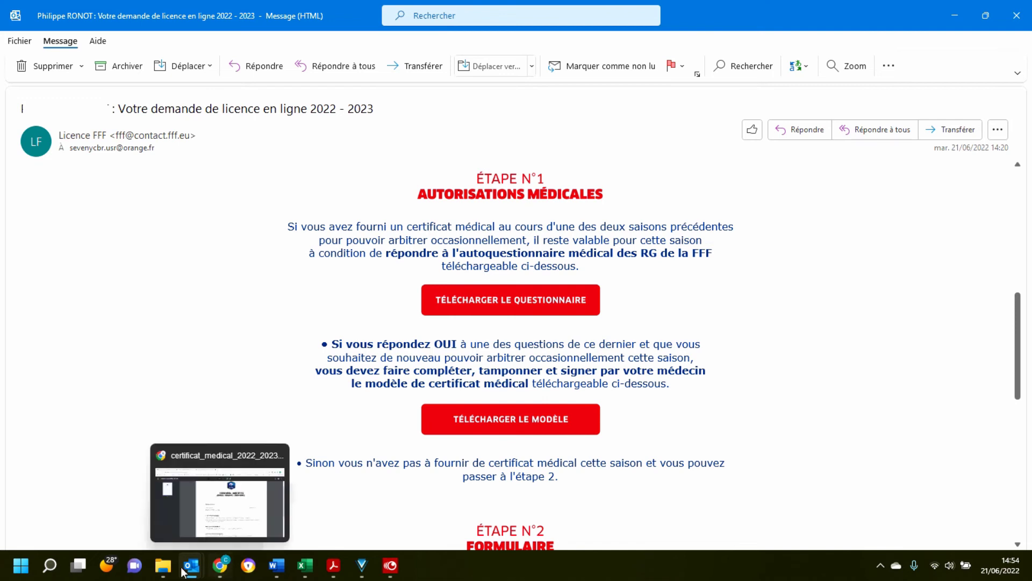
left_click(215, 571)
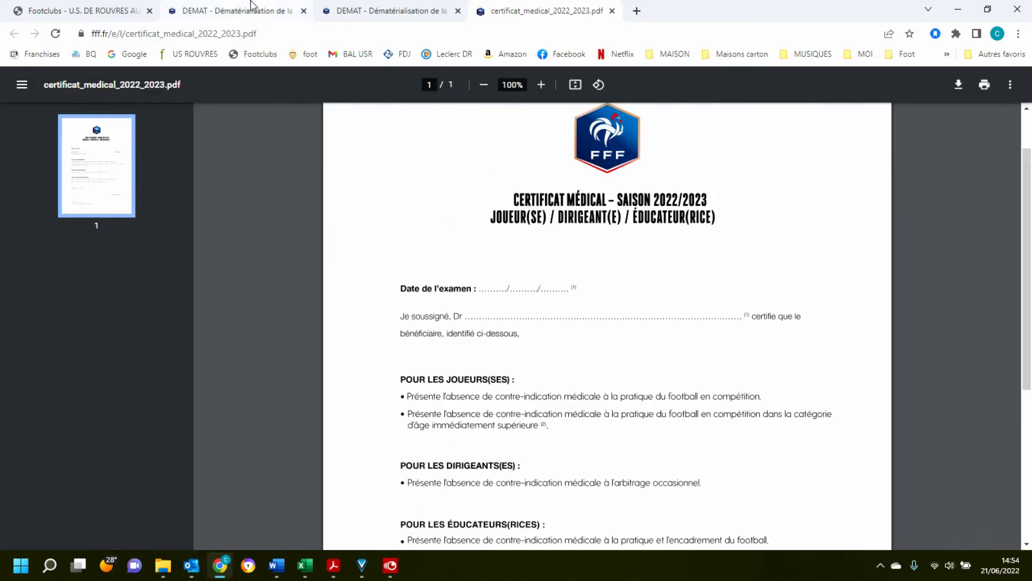
- In the other official's form, toggle occasional refereeing to Non and back to Oui, attest Répondu NON à toutes les questions, and continue to the electronic signature
left_click(238, 11)
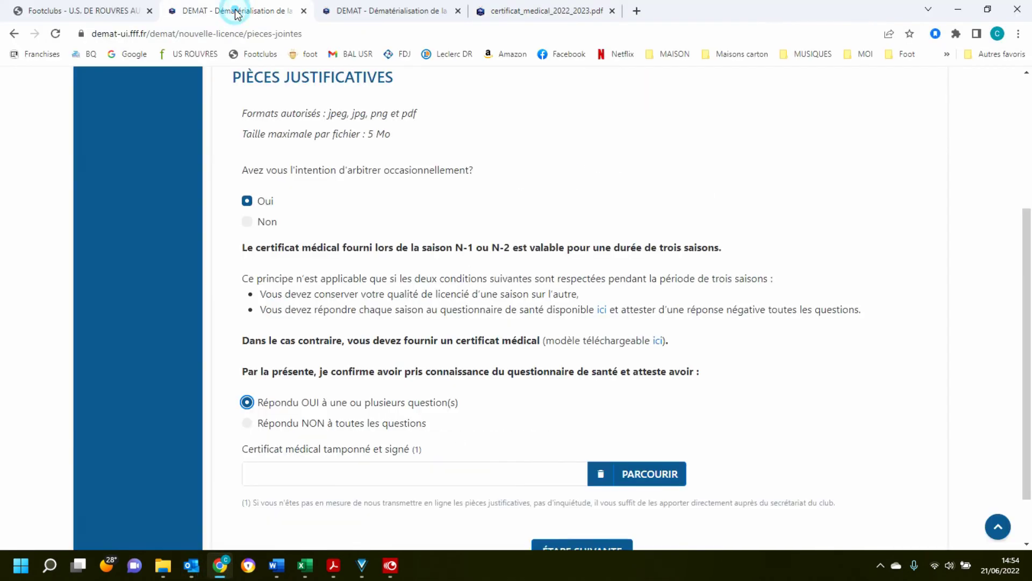
left_click(248, 222)
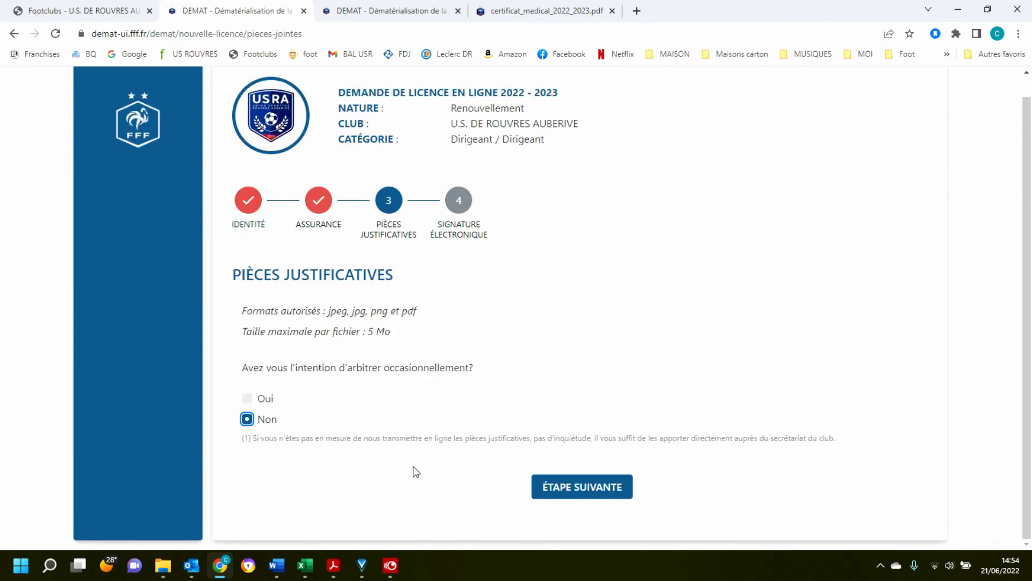
left_click(248, 400)
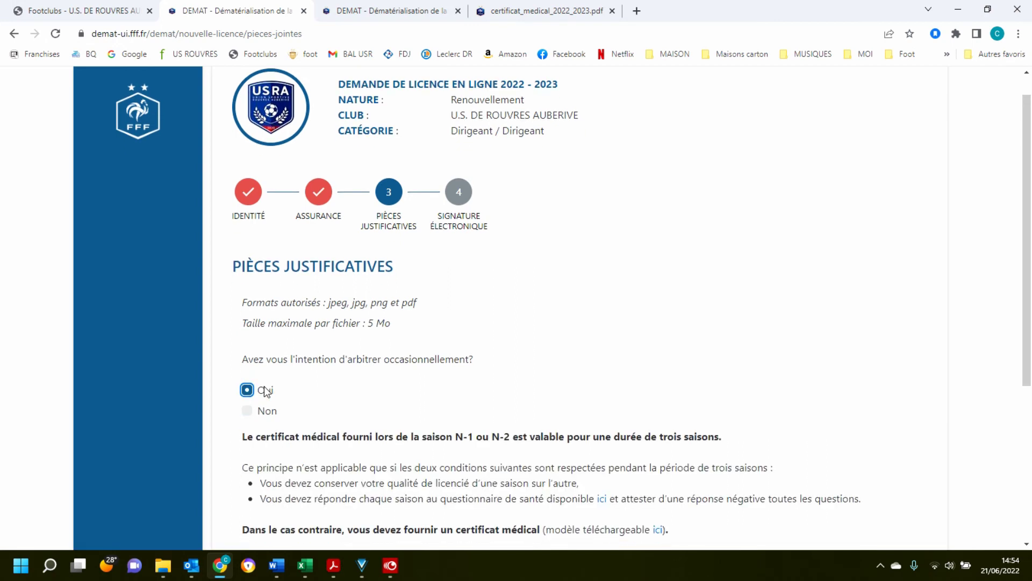
scroll(265, 392, "down", 5)
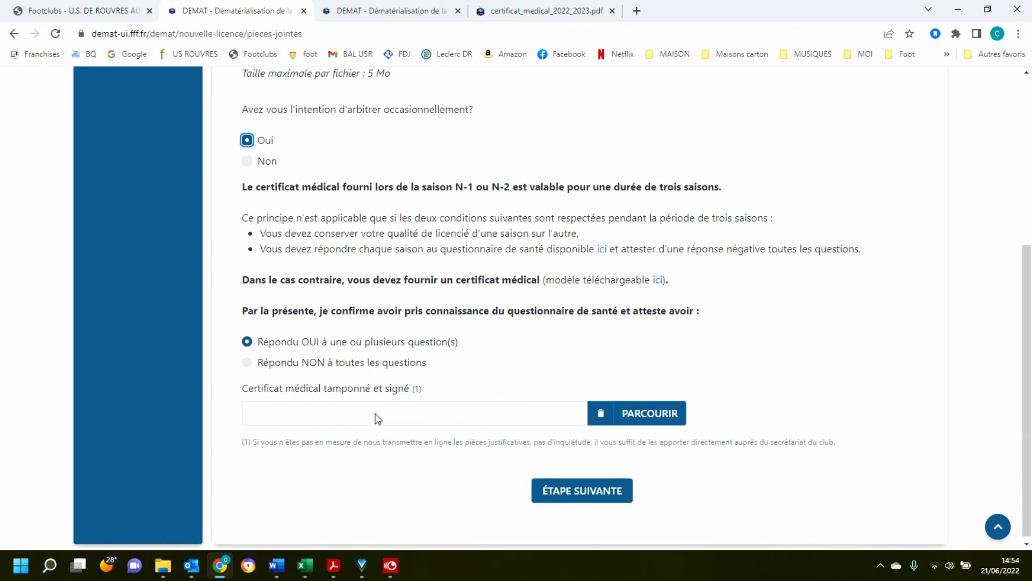
left_click(247, 362)
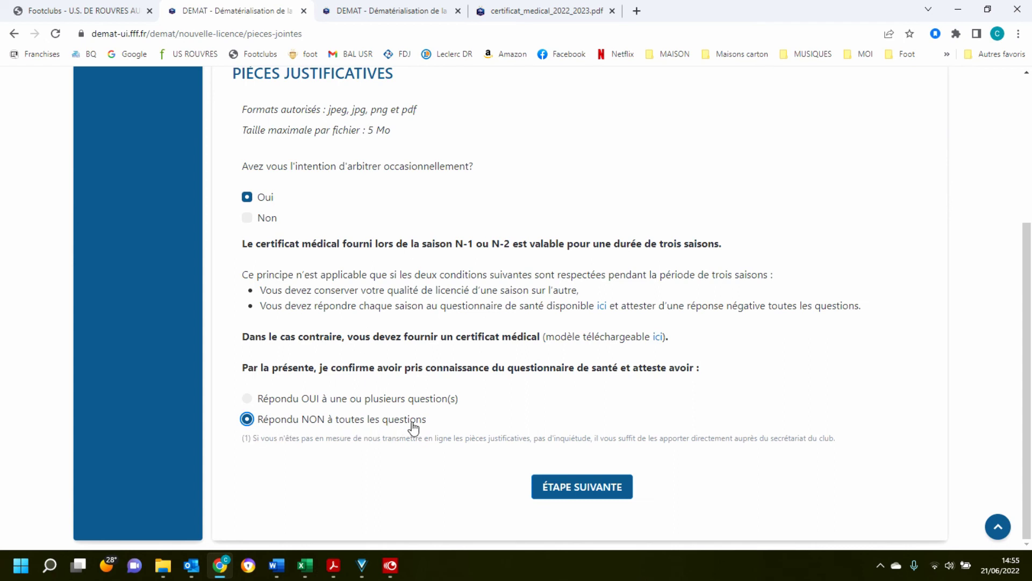
left_click(572, 492)
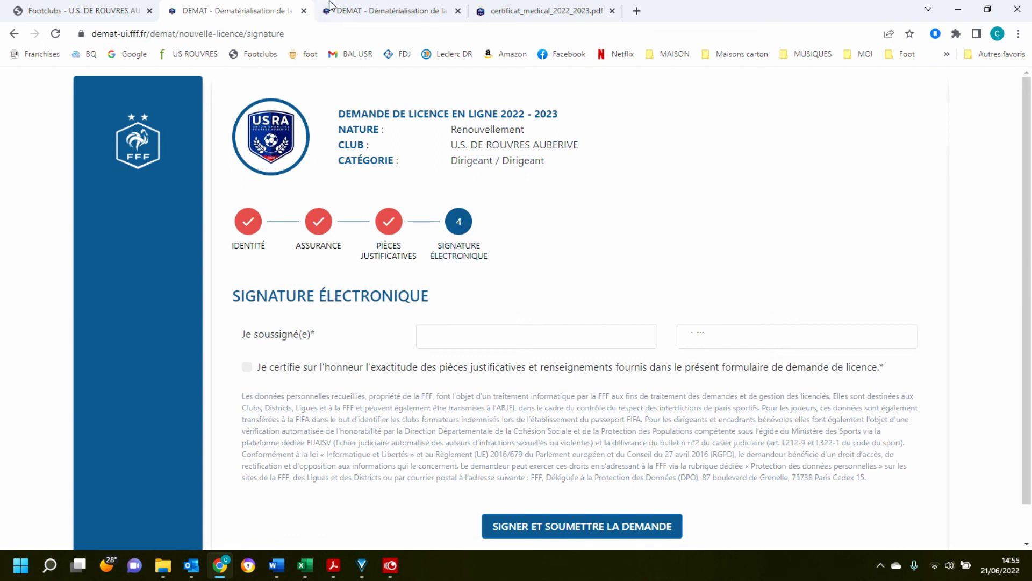
- Back in the first renewal form, answer Oui to occasional refereeing and continue to the electronic signature without attaching any documents
left_click(396, 14)
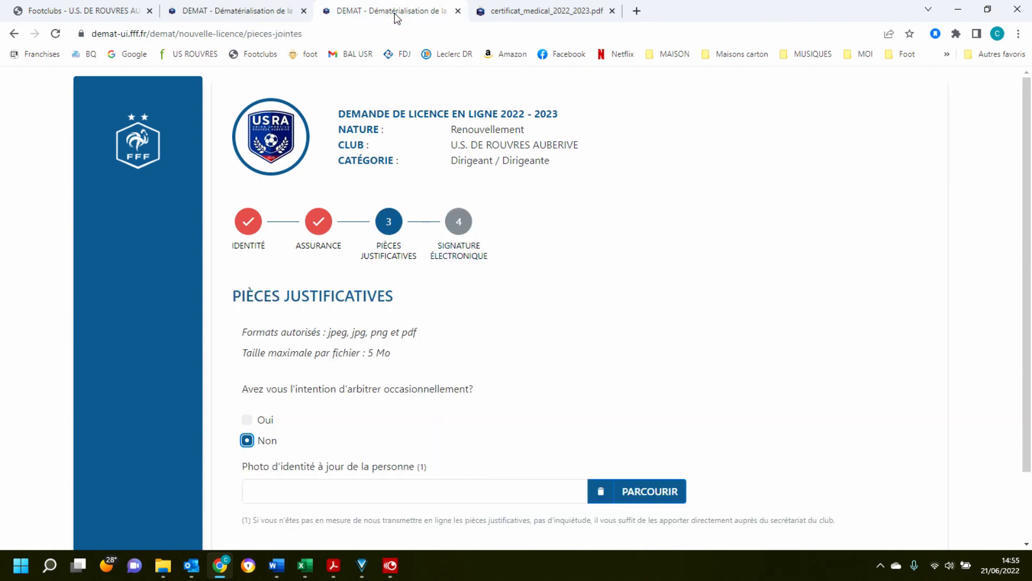
scroll(294, 425, "down", 2)
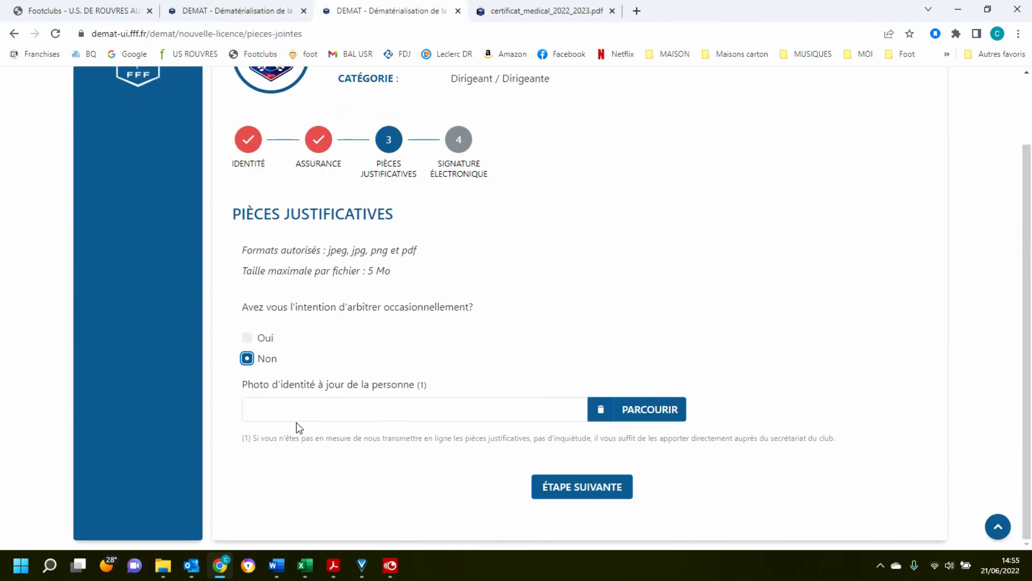
left_click(249, 338)
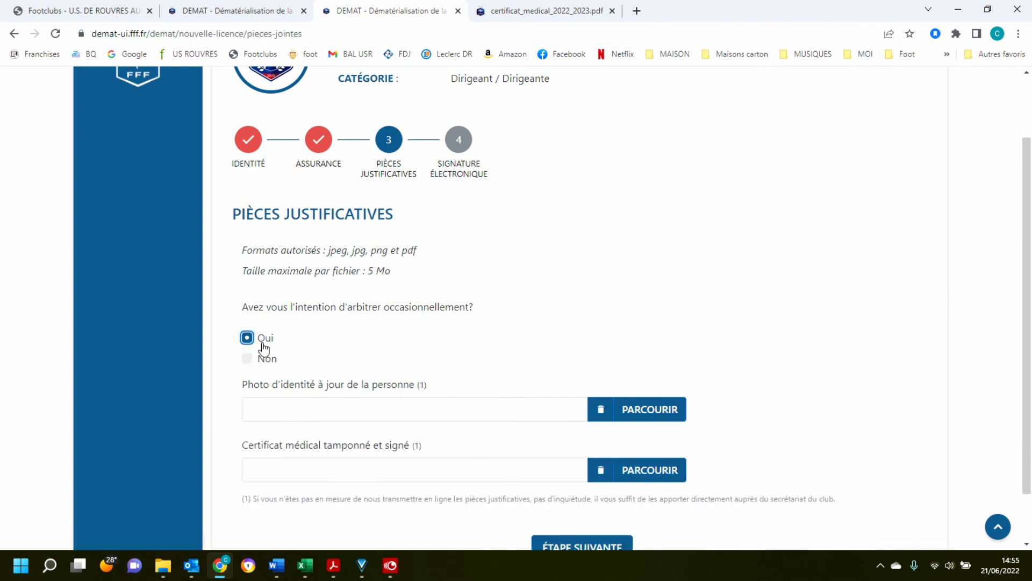
scroll(263, 348, "down", 1)
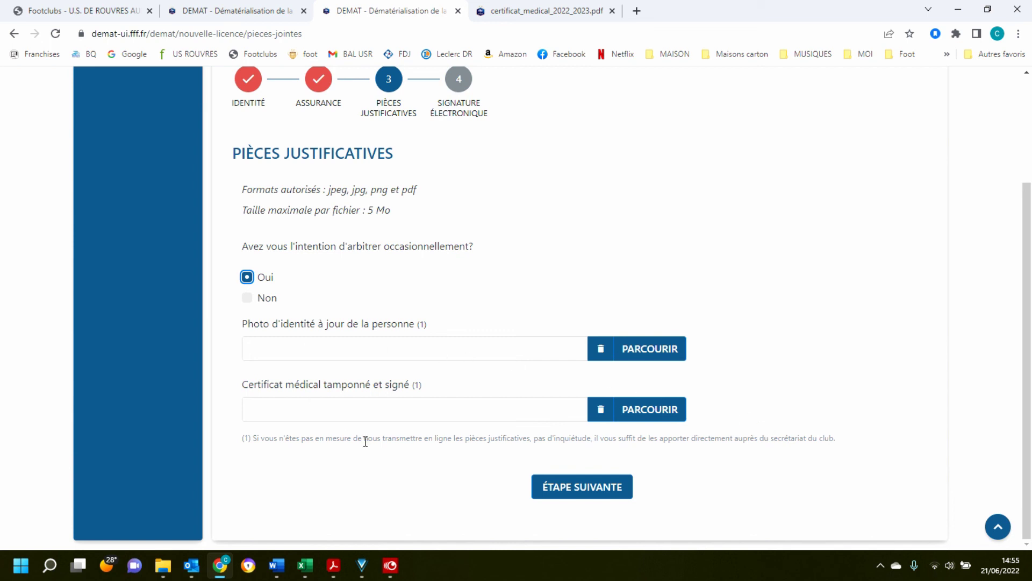
left_click(566, 490)
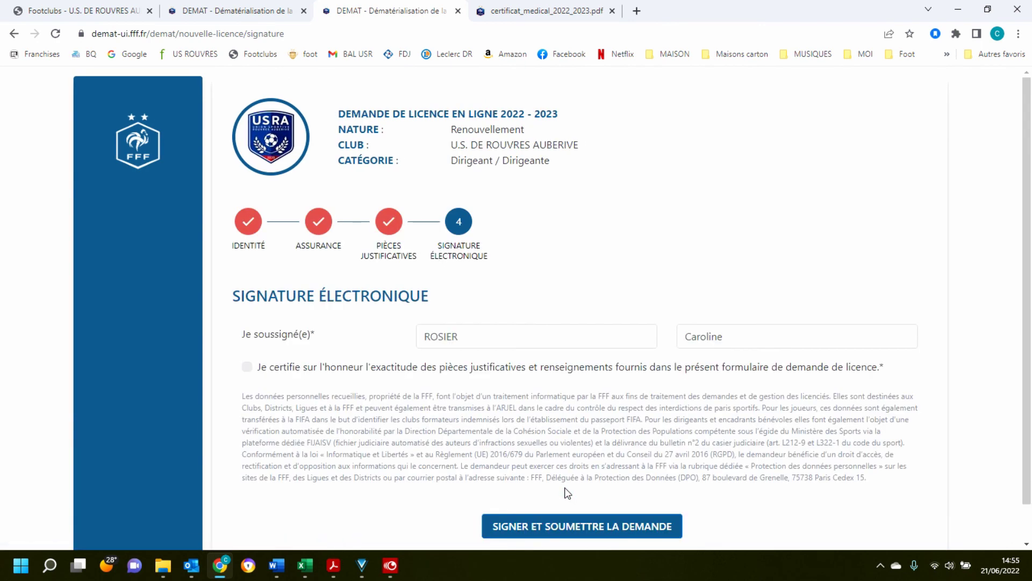
- Certify on honour the accuracy of the documents and information, and sign and submit the licence request
left_click(247, 367)
scroll(503, 411, "down", 1)
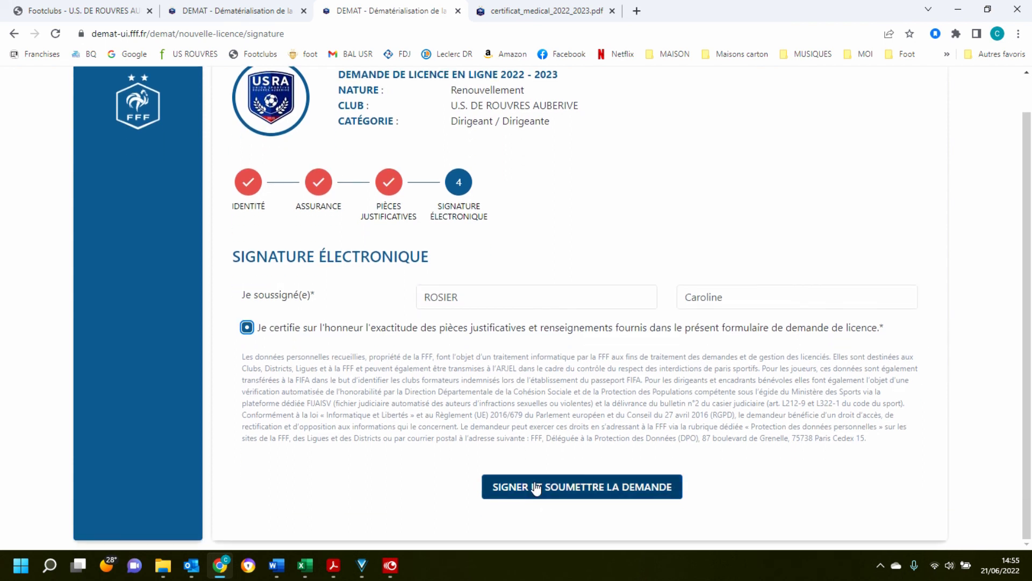
left_click(536, 486)
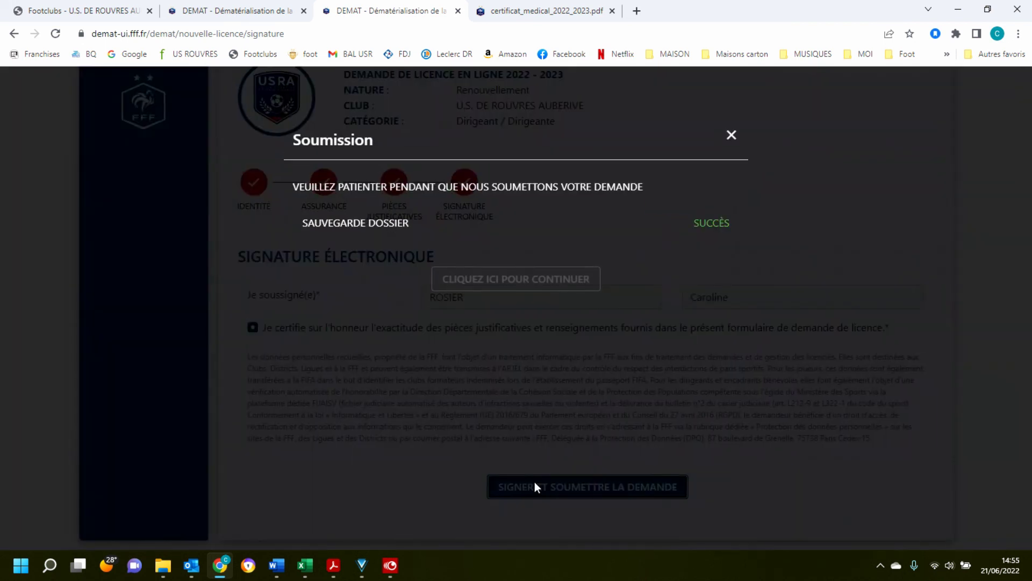